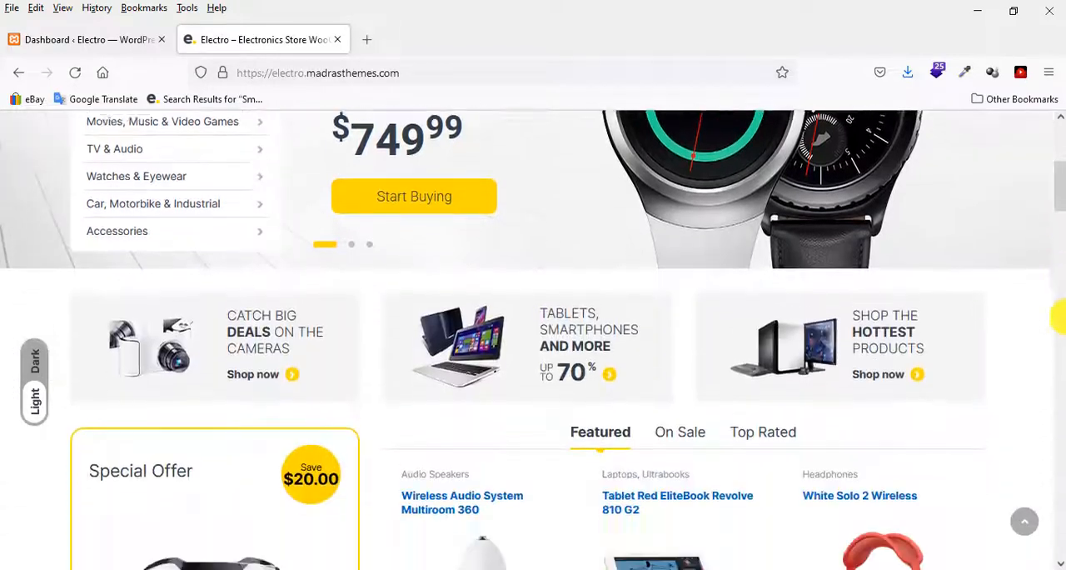
# Switch from the Electro demo to the local site's homepage and open its Home-v1-slider in the Slider Revolution editor.
pyautogui.scroll(5, 1059, 318)
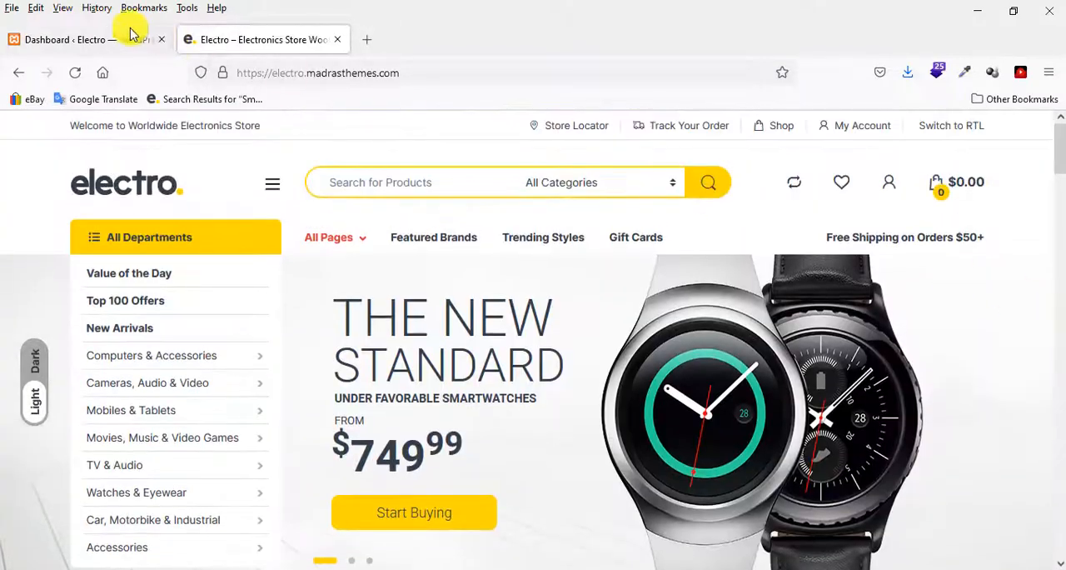
pyautogui.click(72, 38)
pyautogui.moveTo(57, 125)
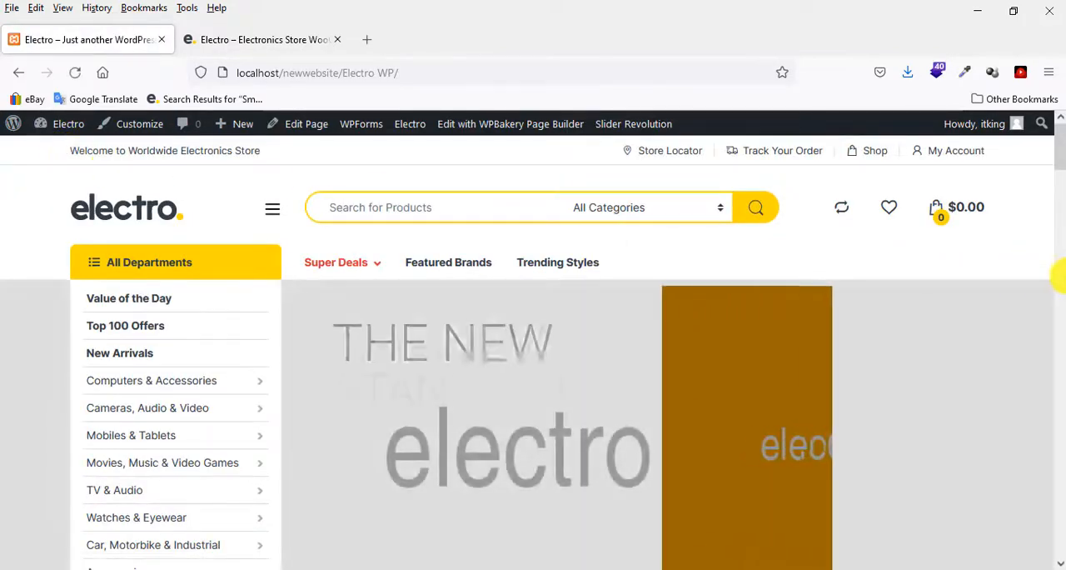
pyautogui.scroll(-3, 1059, 276)
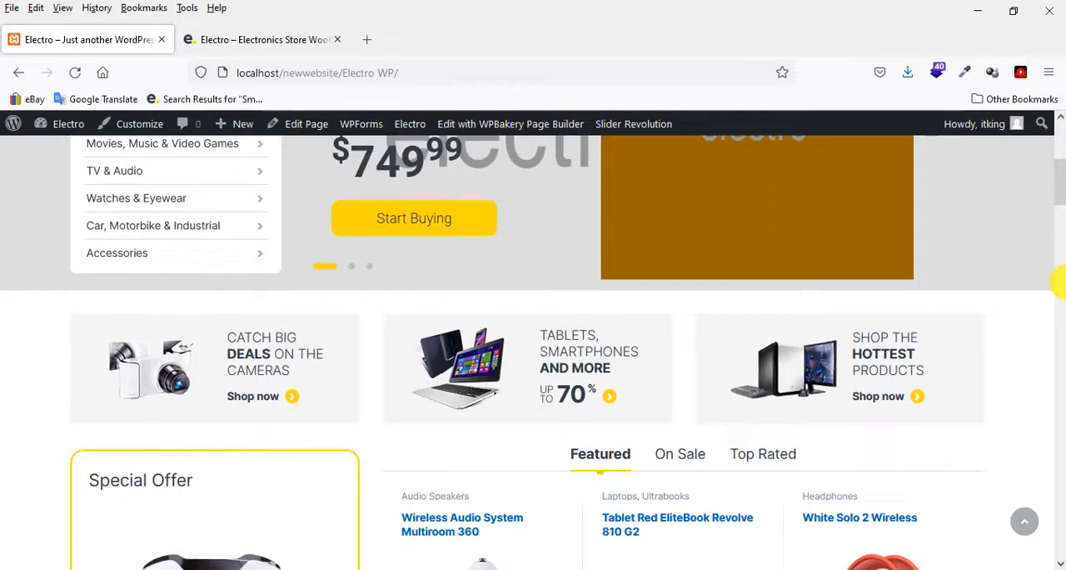
pyautogui.scroll(-2, 1060, 282)
pyautogui.scroll(6, 1062, 282)
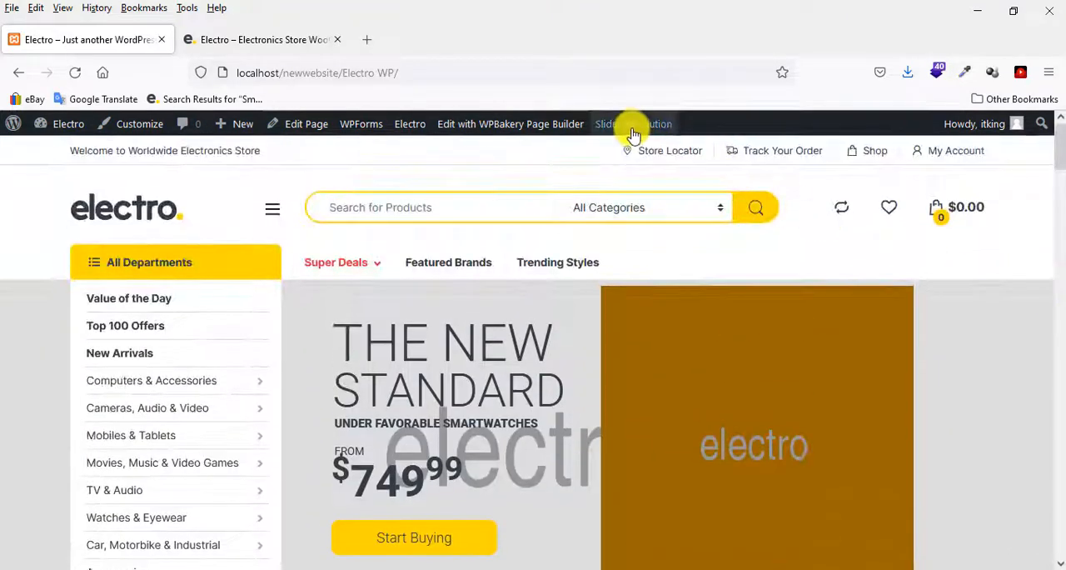
pyautogui.moveTo(632, 127)
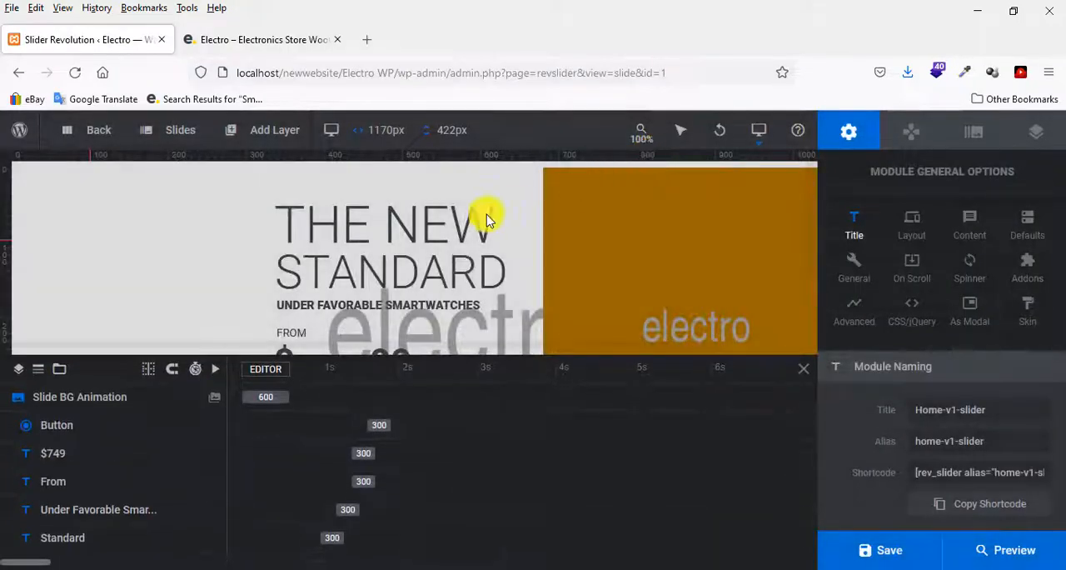
# Inspect the content of the first slide's text layers: THE NEW, STANDARD, UNDER FAVORABLE SMARTWATCHES, FROM and the price.
pyautogui.click(377, 230)
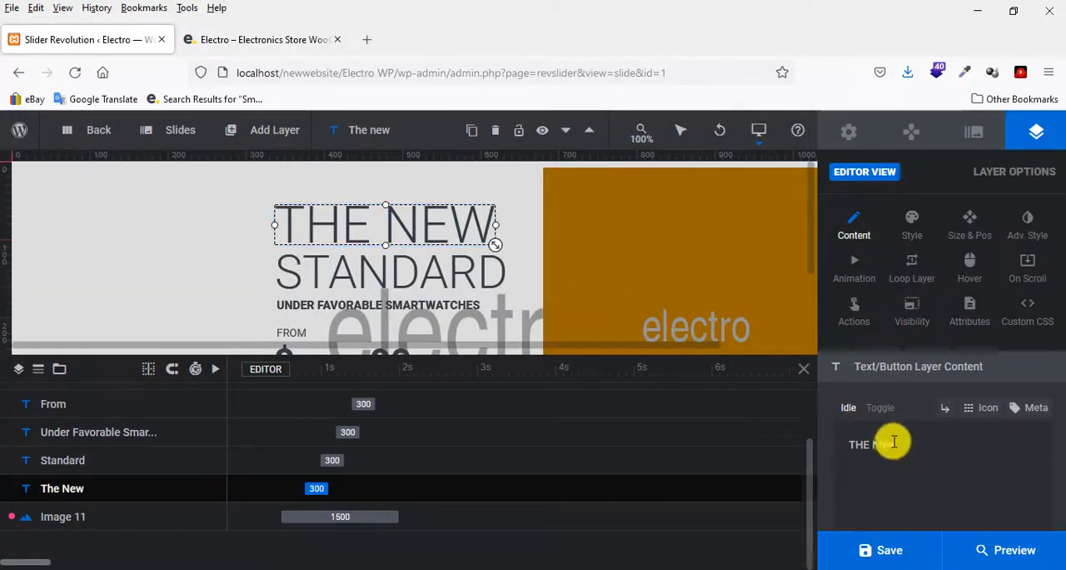
pyautogui.moveTo(890, 438); pyautogui.dragTo(826, 441)
pyautogui.click(500, 269)
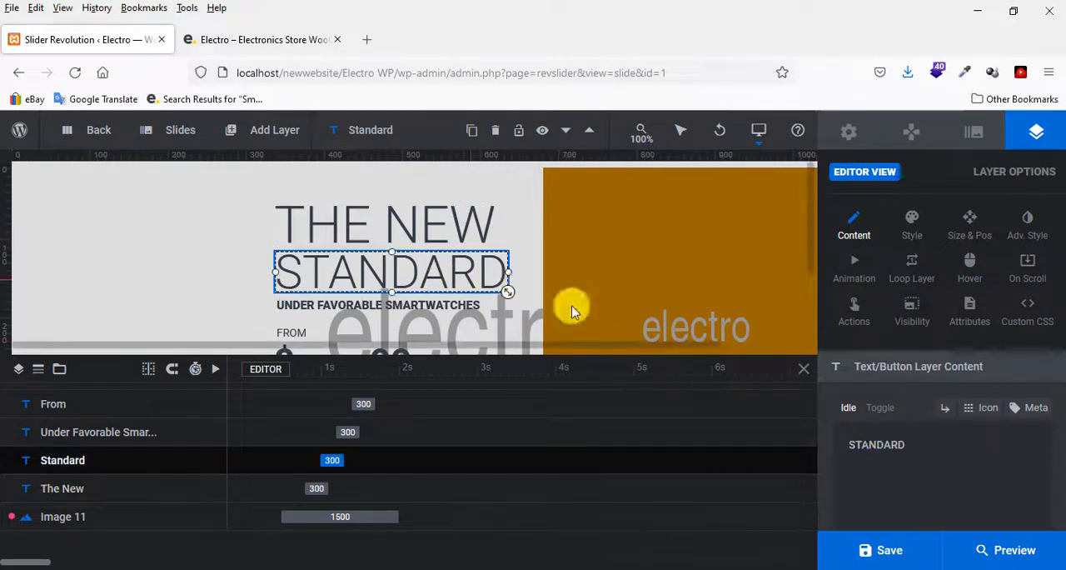
pyautogui.scroll(-1, 441, 285)
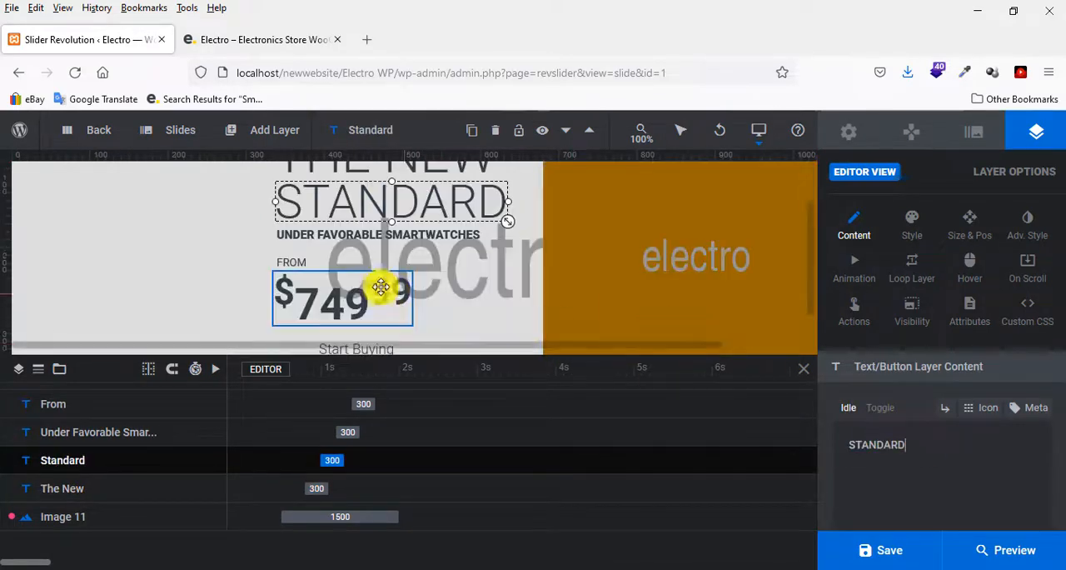
pyautogui.click(372, 236)
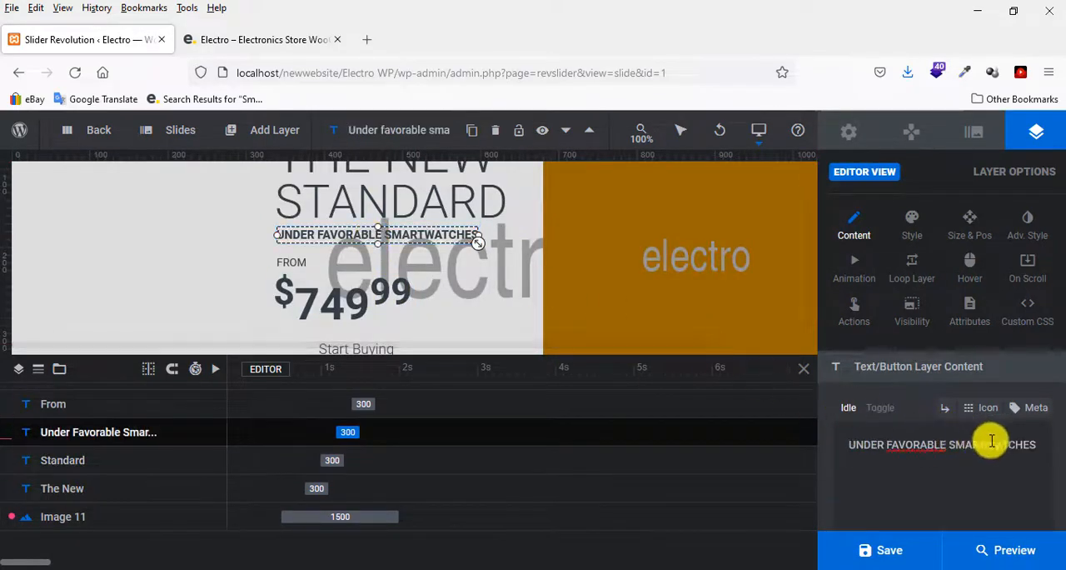
pyautogui.moveTo(1038, 446); pyautogui.dragTo(770, 435)
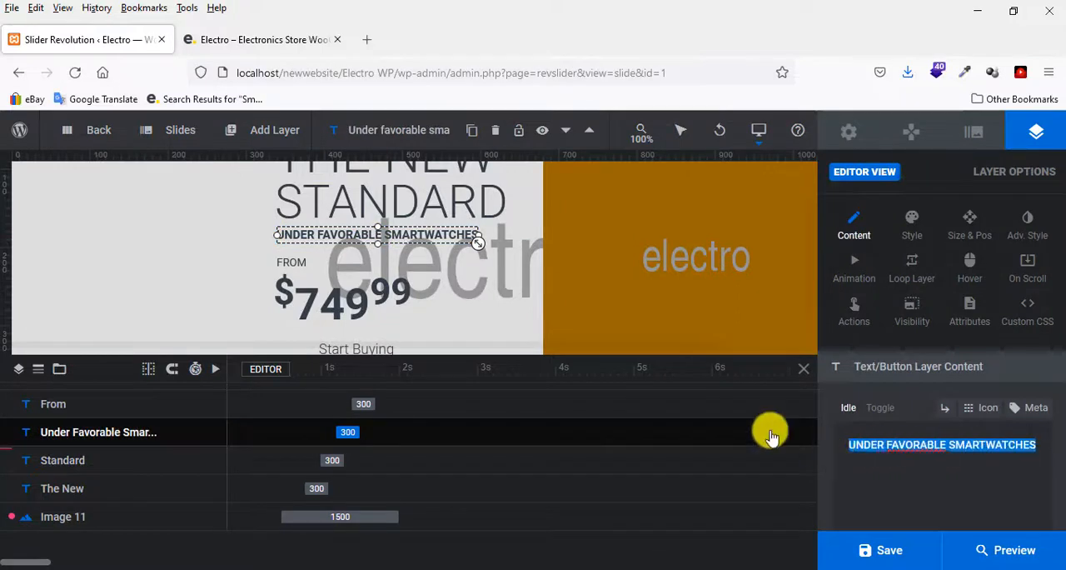
pyautogui.click(289, 264)
pyautogui.doubleClick(847, 449)
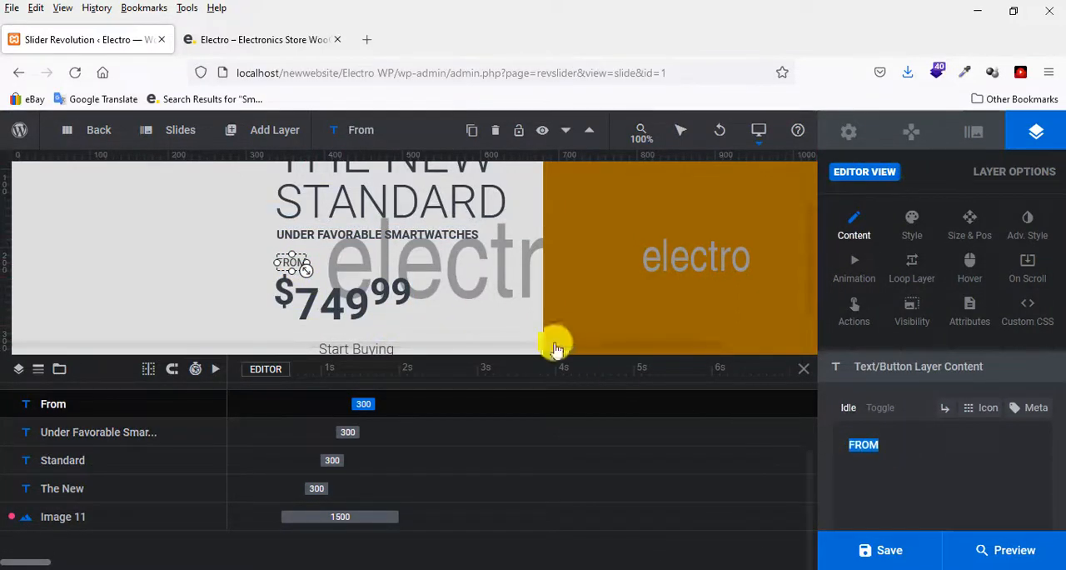
pyautogui.click(288, 290)
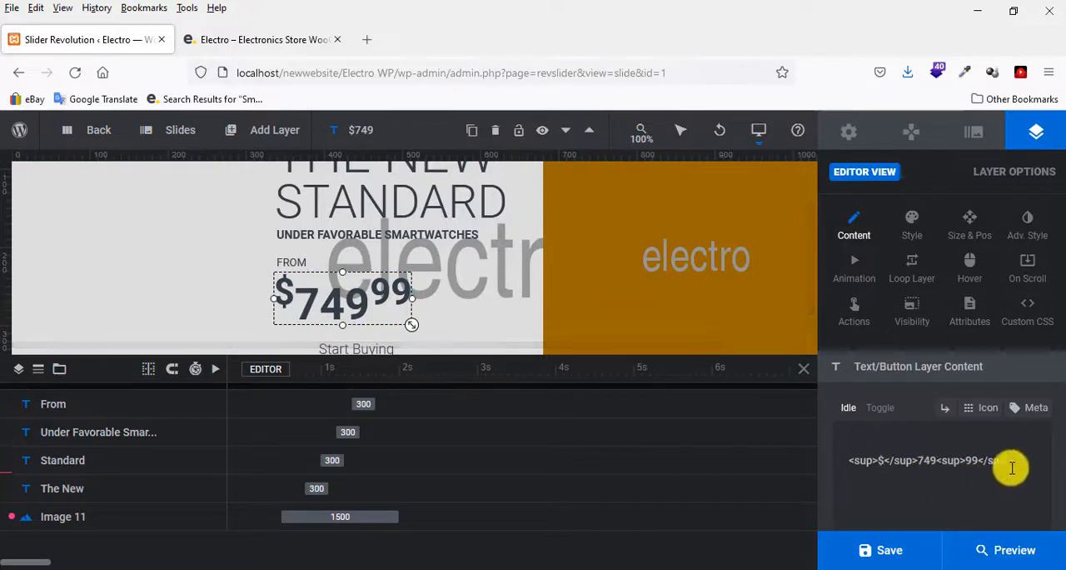
pyautogui.moveTo(1011, 461); pyautogui.dragTo(847, 460)
pyautogui.click(350, 305)
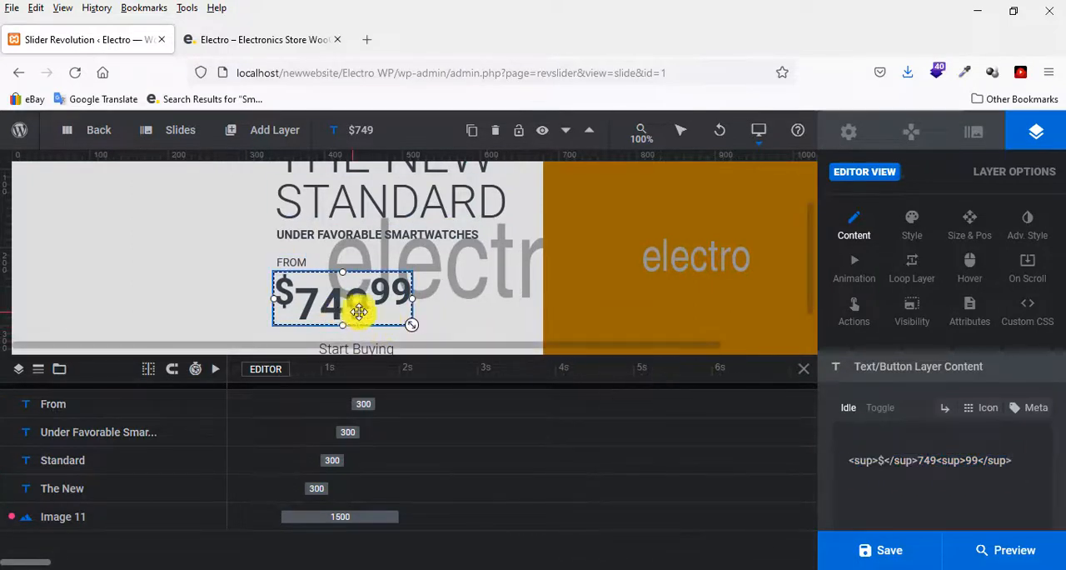
pyautogui.moveTo(1011, 464); pyautogui.dragTo(816, 455)
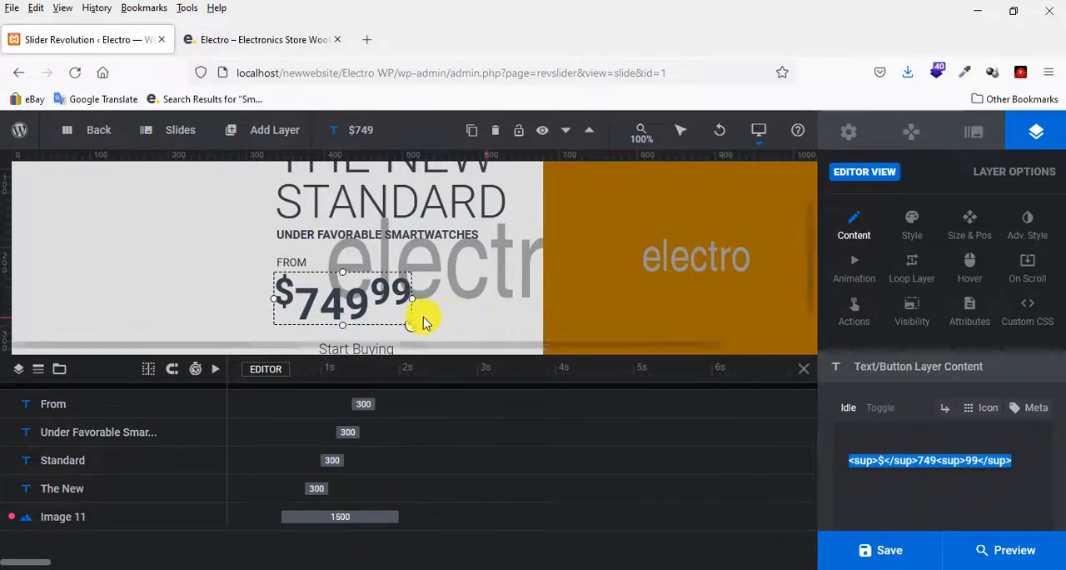
# Try extending the first slide's button text to "Start Buying Now" and restore it to "Start Buying".
pyautogui.scroll(-1, 424, 318)
pyautogui.click(331, 296)
pyautogui.click(331, 295)
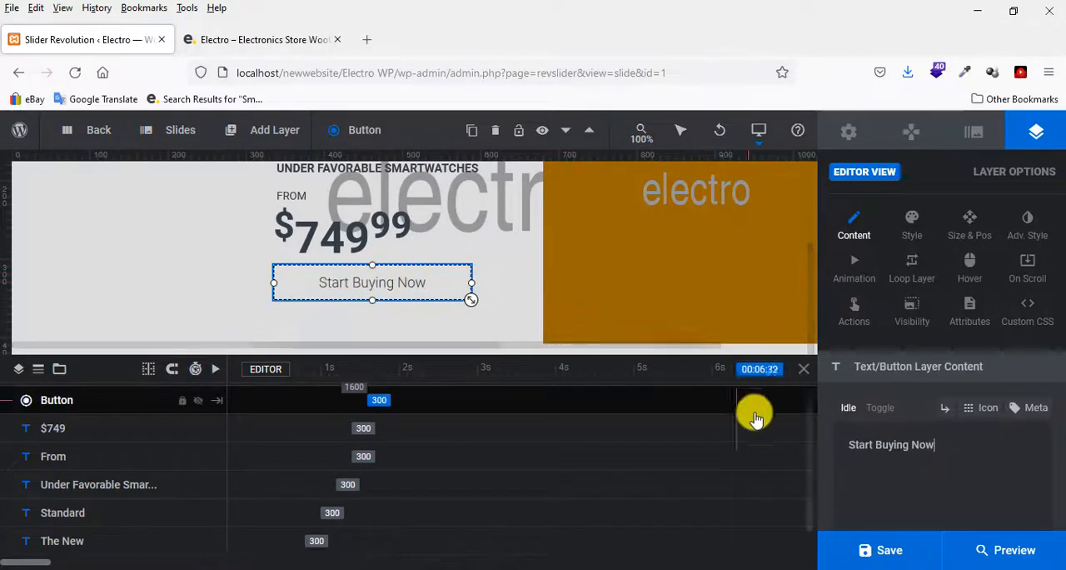
pyautogui.press('BackSpace')
pyautogui.press('BackSpace')
pyautogui.press('BackSpace')
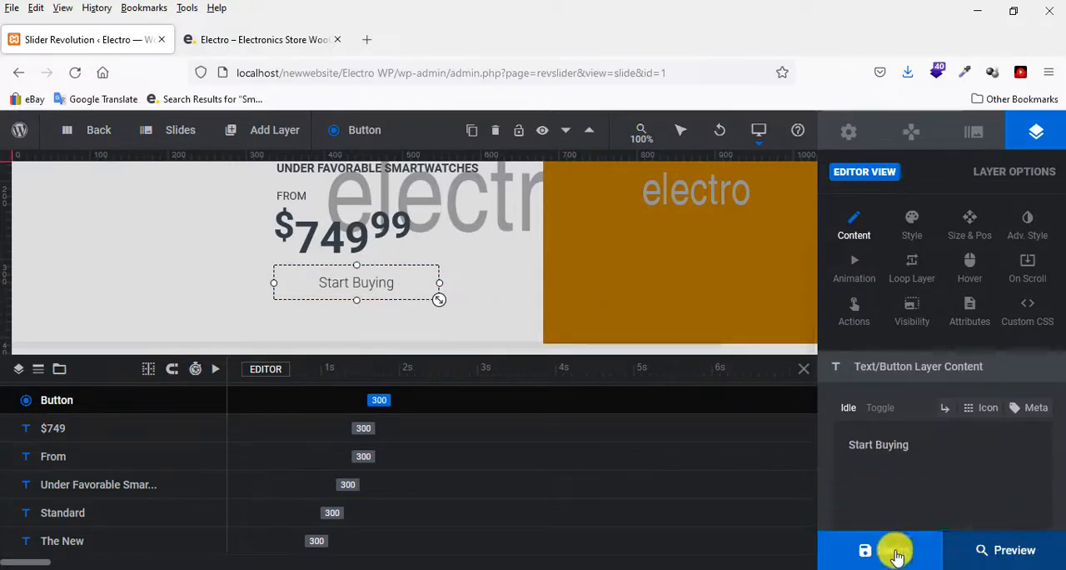
# Review the text content of the THE NEW heading layer on the first slide again.
pyautogui.scroll(3, 517, 267)
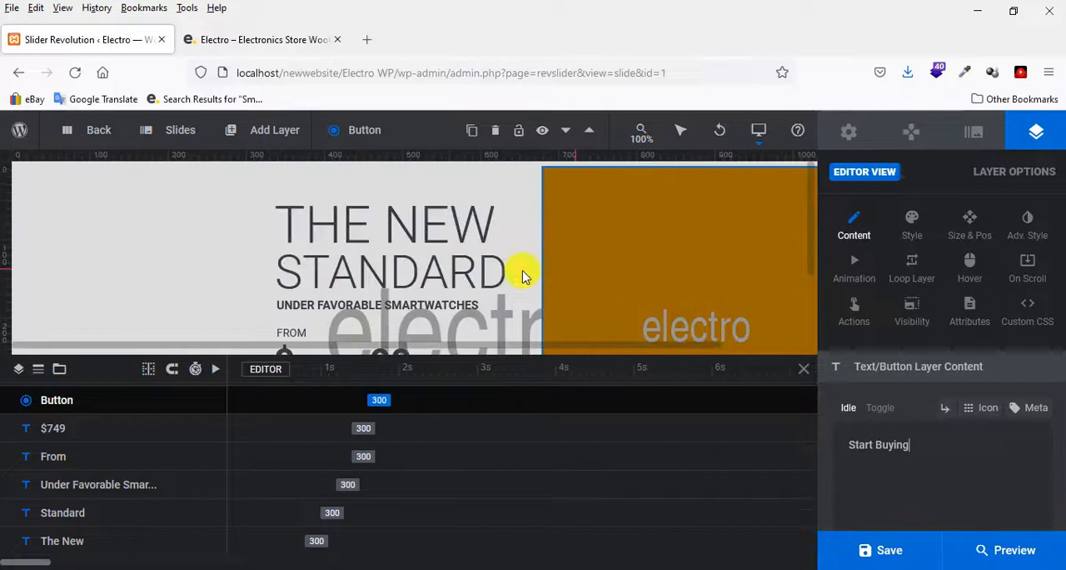
pyautogui.click(389, 236)
pyautogui.click(956, 443)
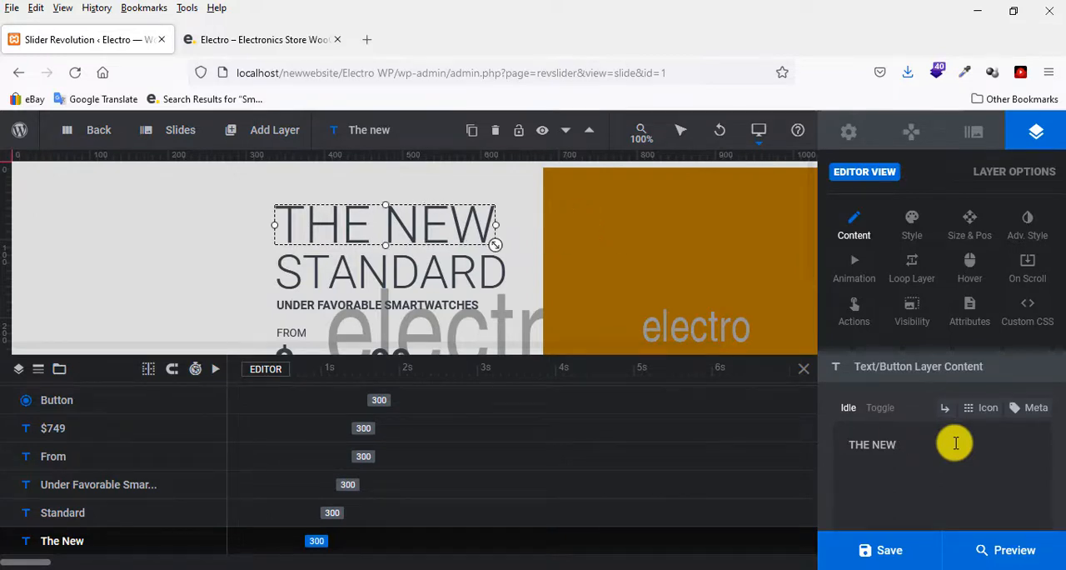
# Replace the first slide's orange placeholder image with the two-smartwatches picture from the media library and save the slider.
pyautogui.click(678, 245)
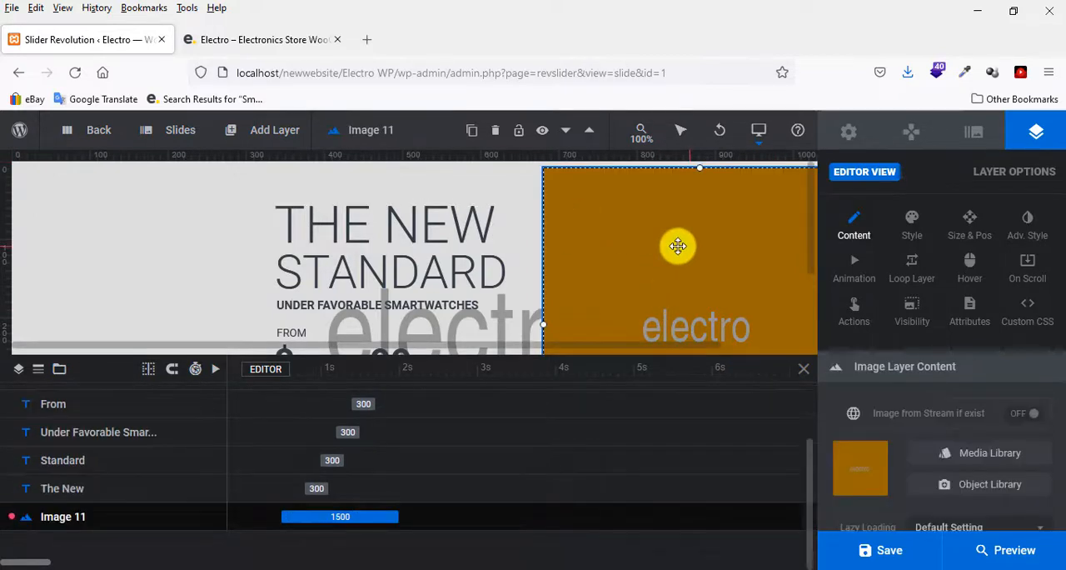
pyautogui.click(991, 458)
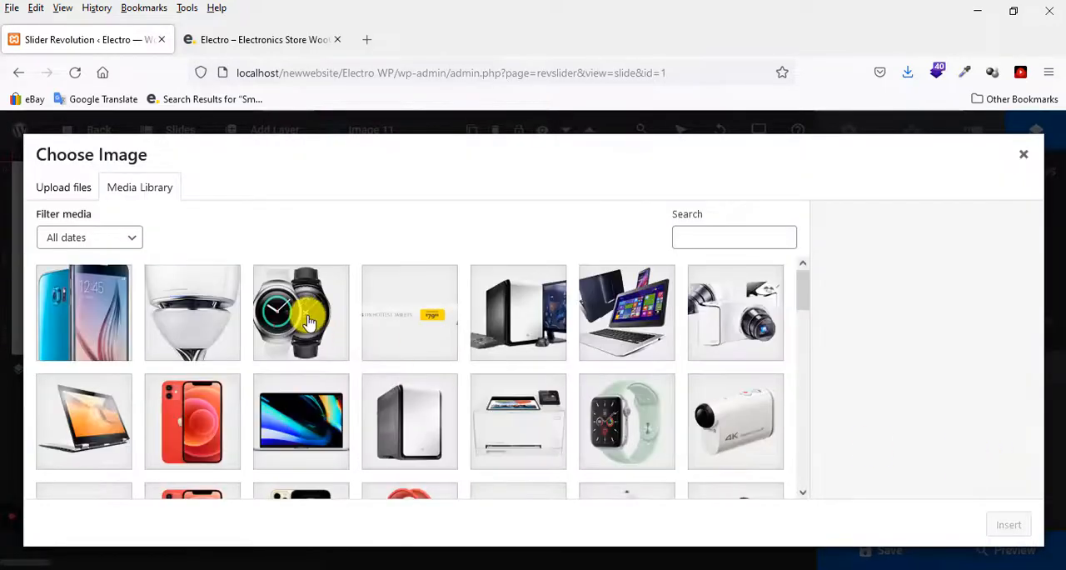
pyautogui.click(309, 321)
pyautogui.click(996, 525)
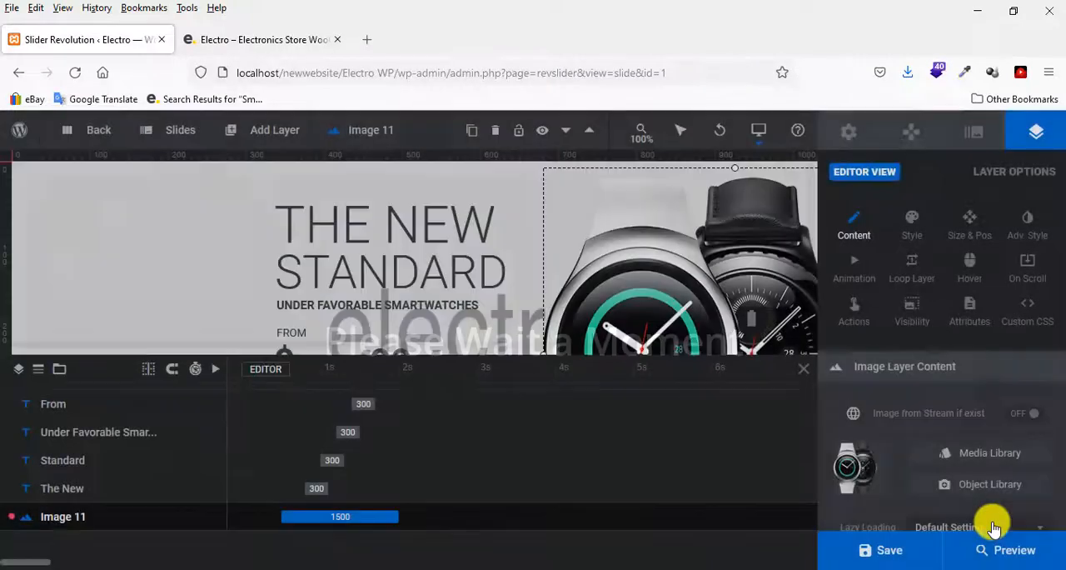
pyautogui.scroll(-3, 622, 261)
pyautogui.scroll(3, 628, 265)
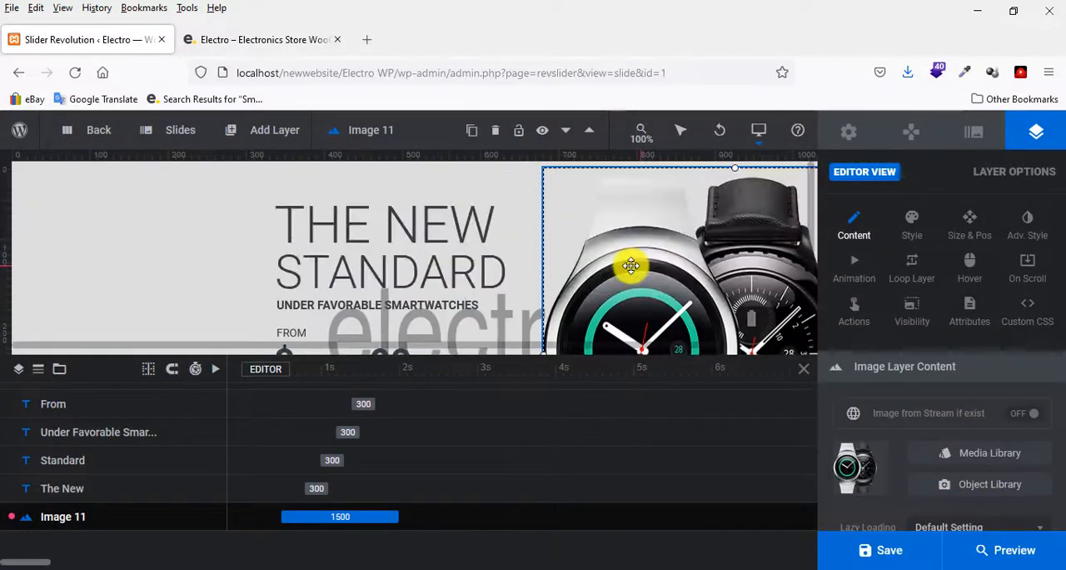
pyautogui.scroll(-2, 628, 265)
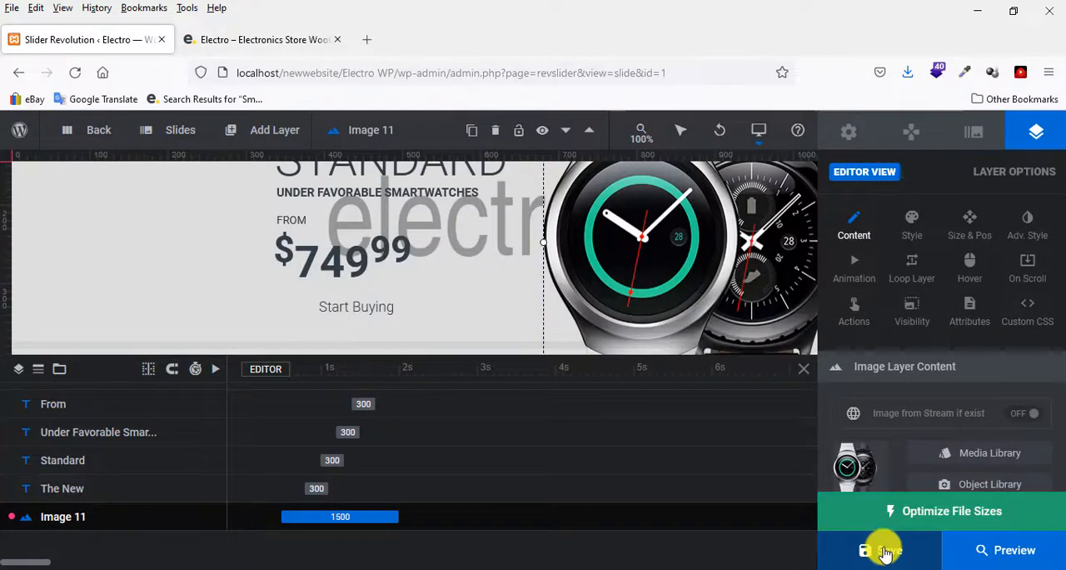
pyautogui.click(883, 552)
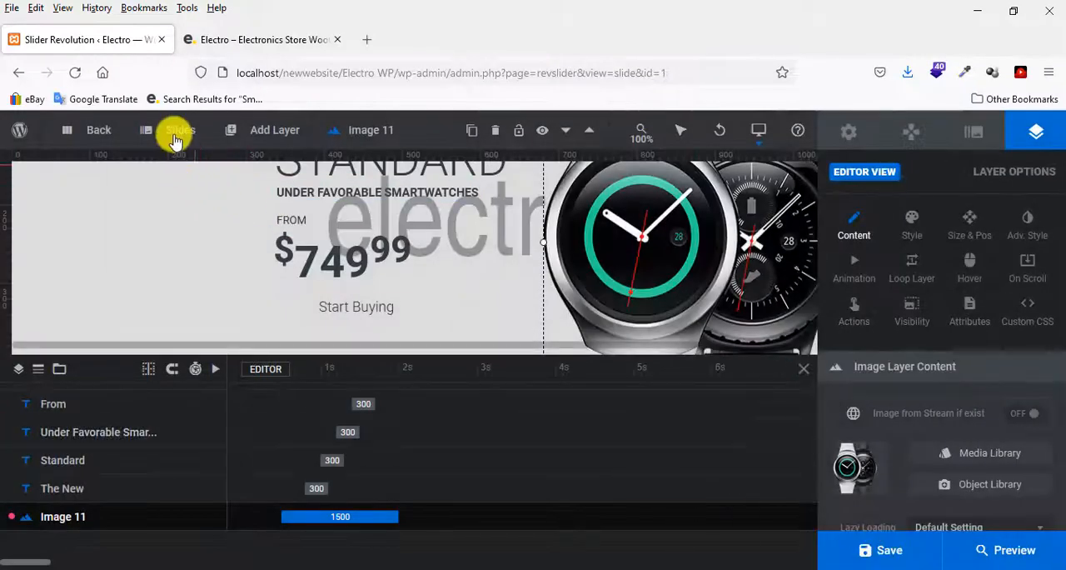
# Open slide #2 and view the content of its SHOP TO GET WHAT YOU LOVE text layer.
pyautogui.moveTo(175, 132)
pyautogui.click(177, 233)
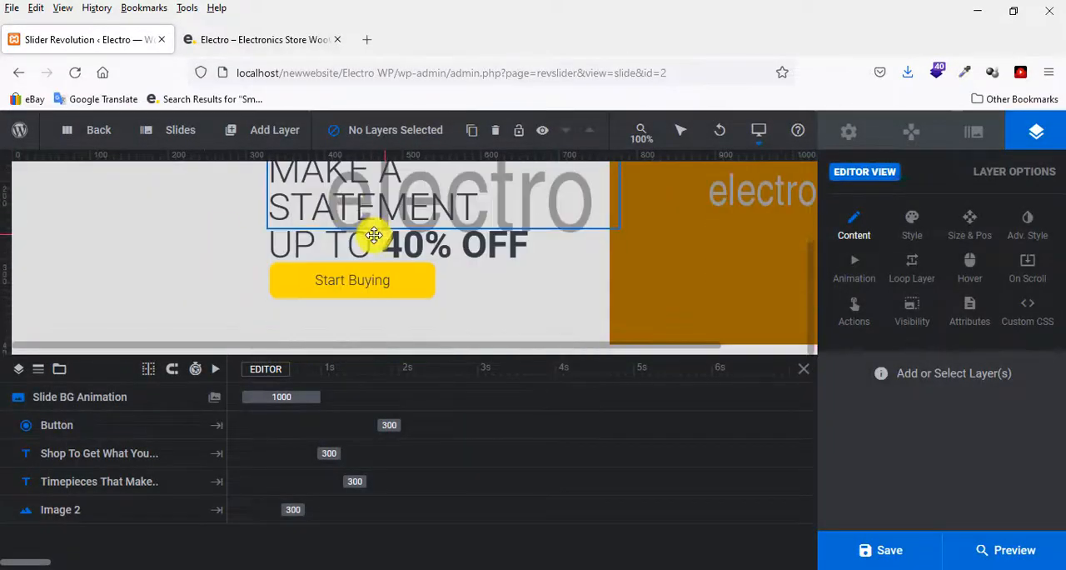
pyautogui.click(373, 227)
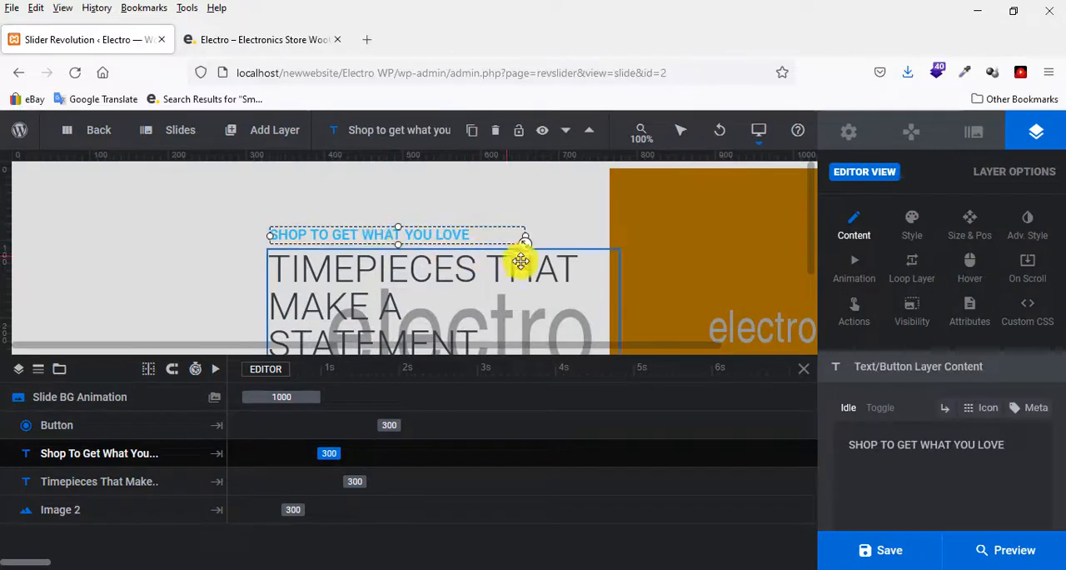
pyautogui.scroll(-3, 438, 264)
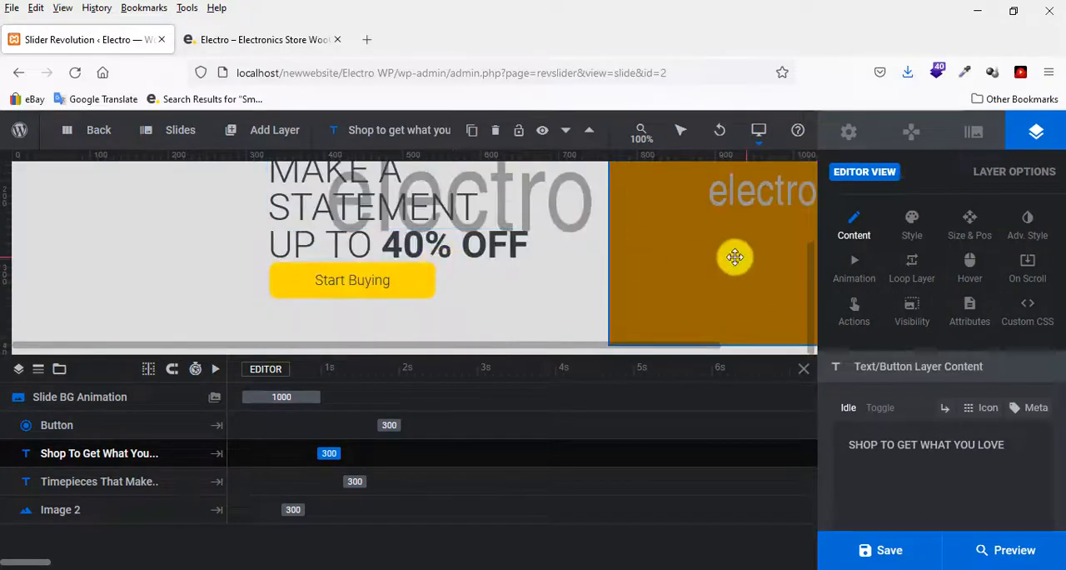
# Replace slide #2's orange placeholder image with e2.png from the media library and save the slider.
pyautogui.click(736, 256)
pyautogui.moveTo(564, 347); pyautogui.dragTo(686, 347)
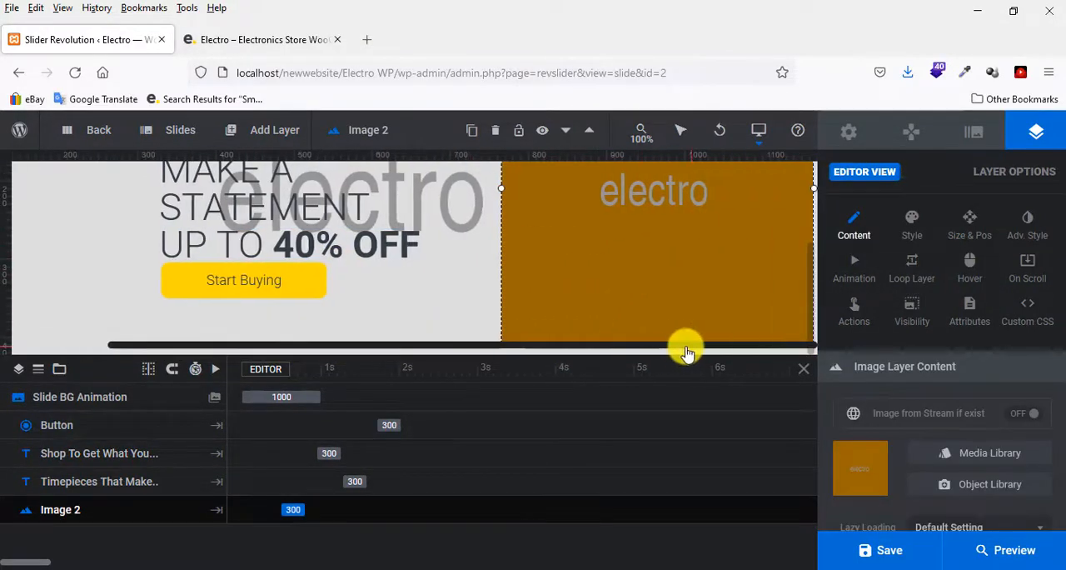
pyautogui.click(984, 454)
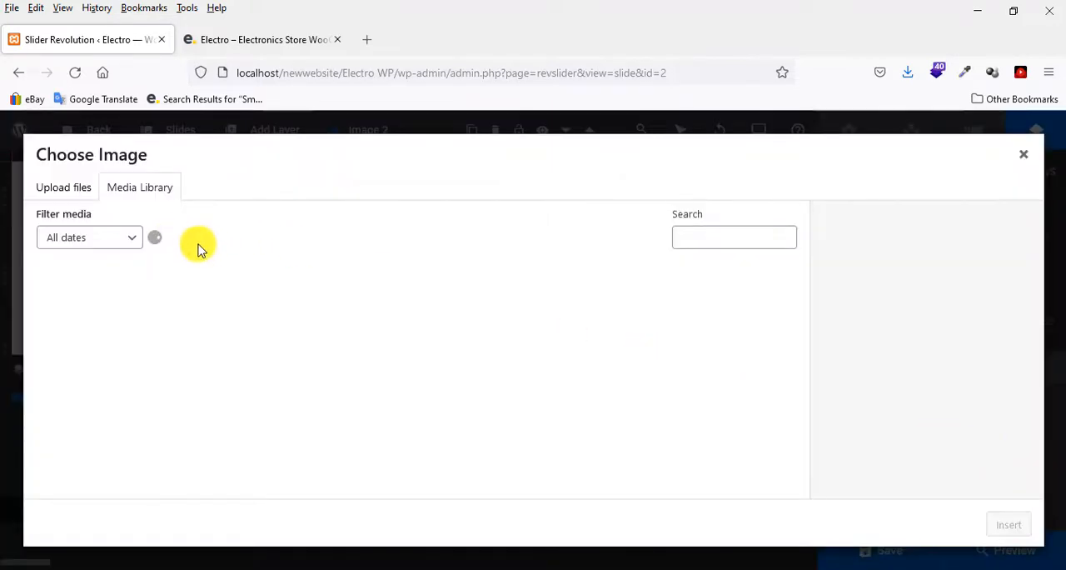
pyautogui.click(202, 309)
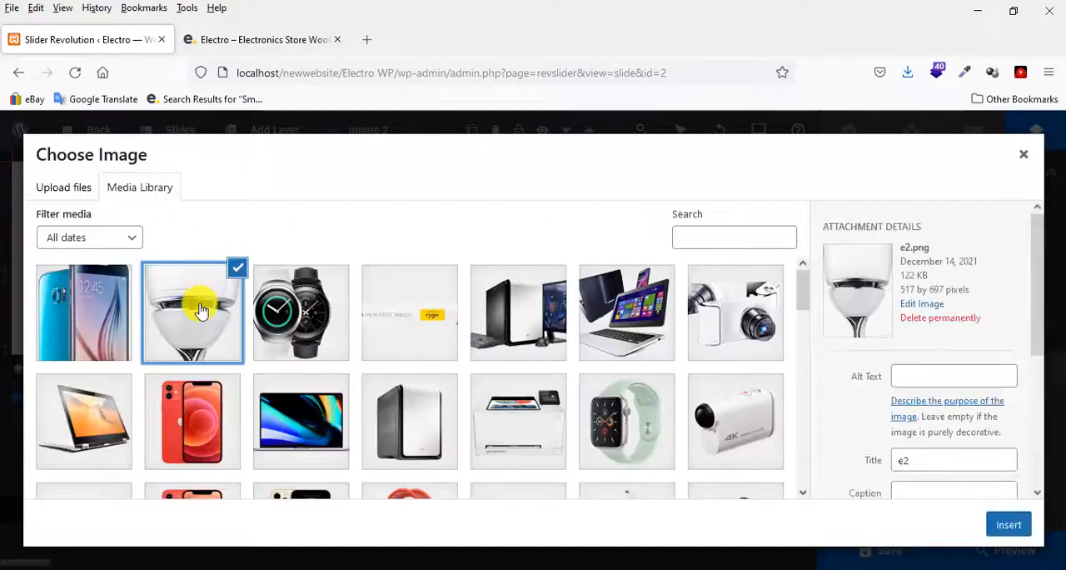
pyautogui.click(1008, 527)
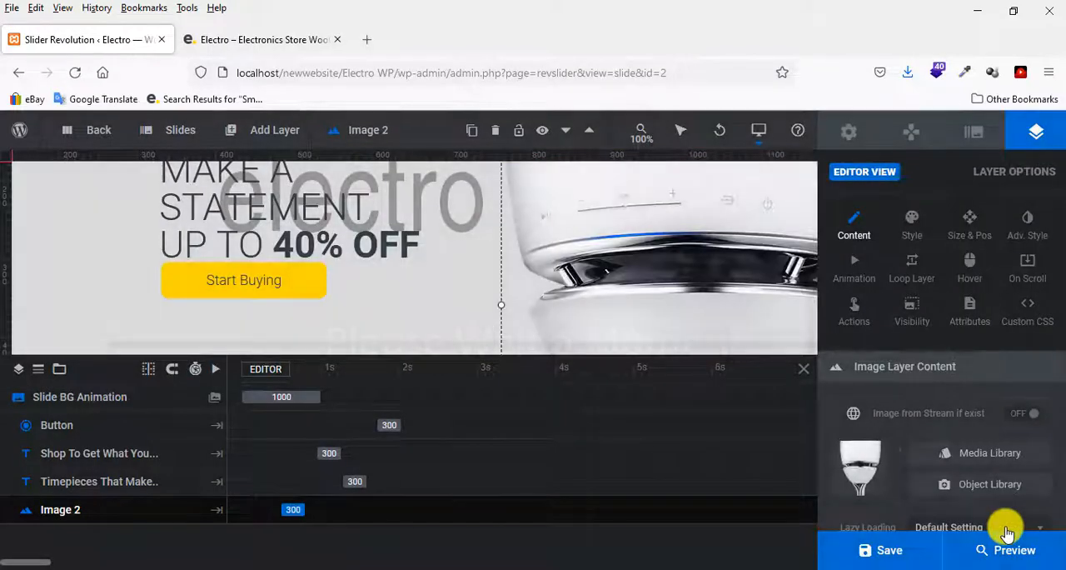
pyautogui.click(638, 240)
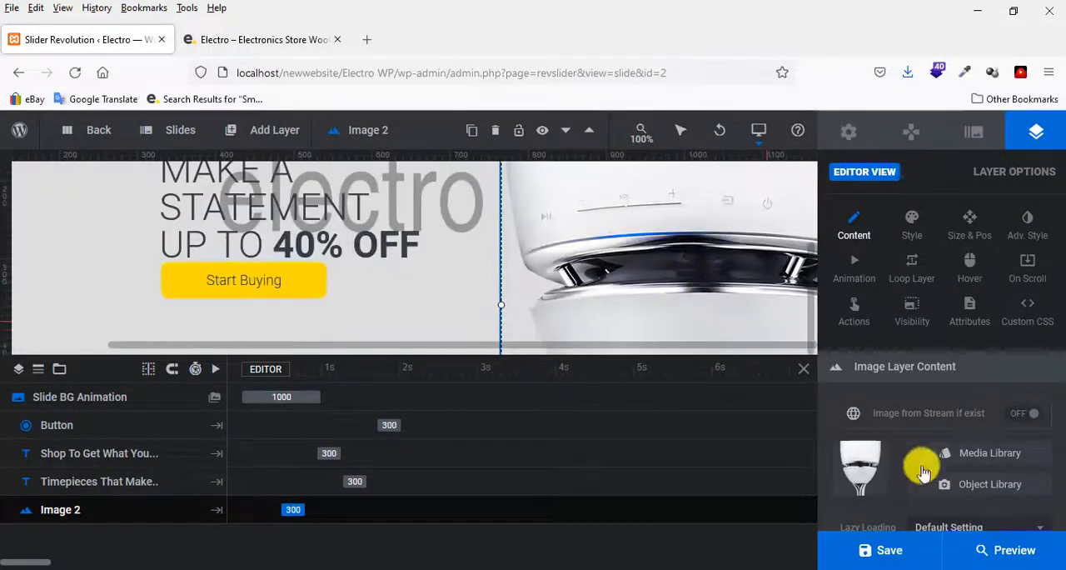
pyautogui.click(883, 553)
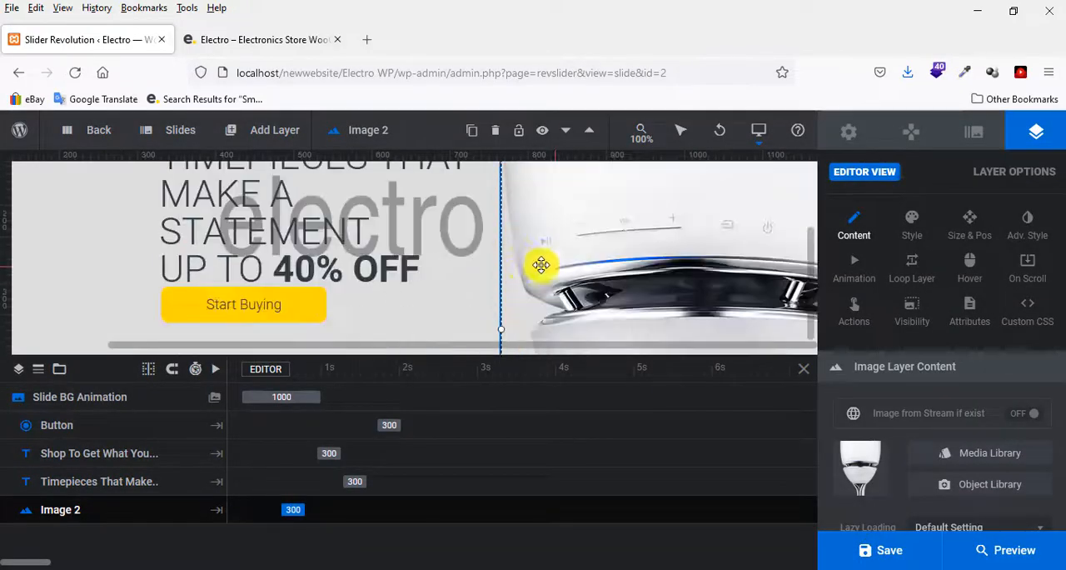
# Replace slide #3's orange placeholder image with e3.png from the media library and save the slider.
pyautogui.scroll(2, 308, 225)
pyautogui.moveTo(182, 132)
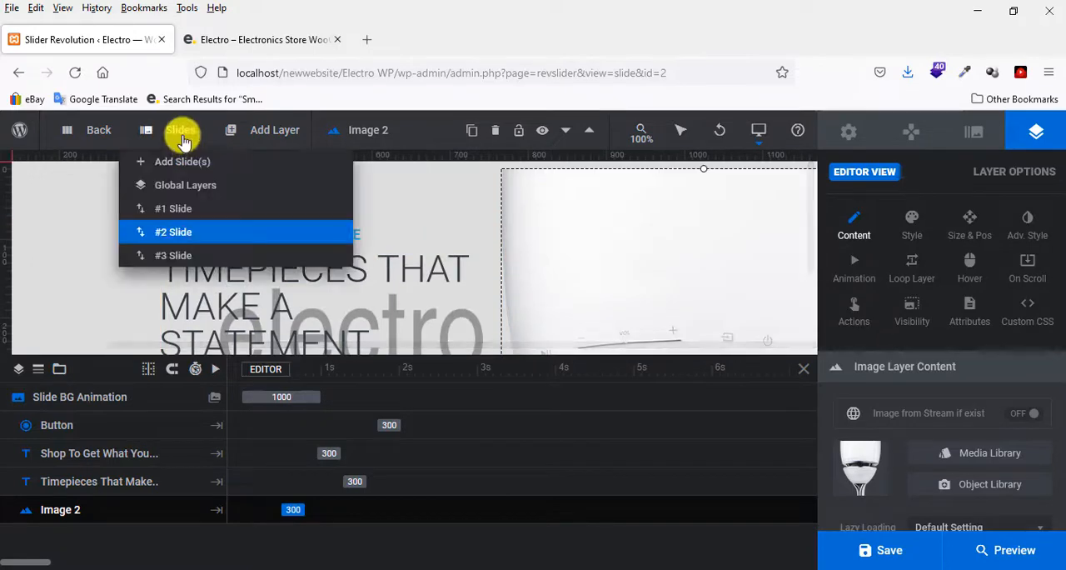
pyautogui.click(175, 259)
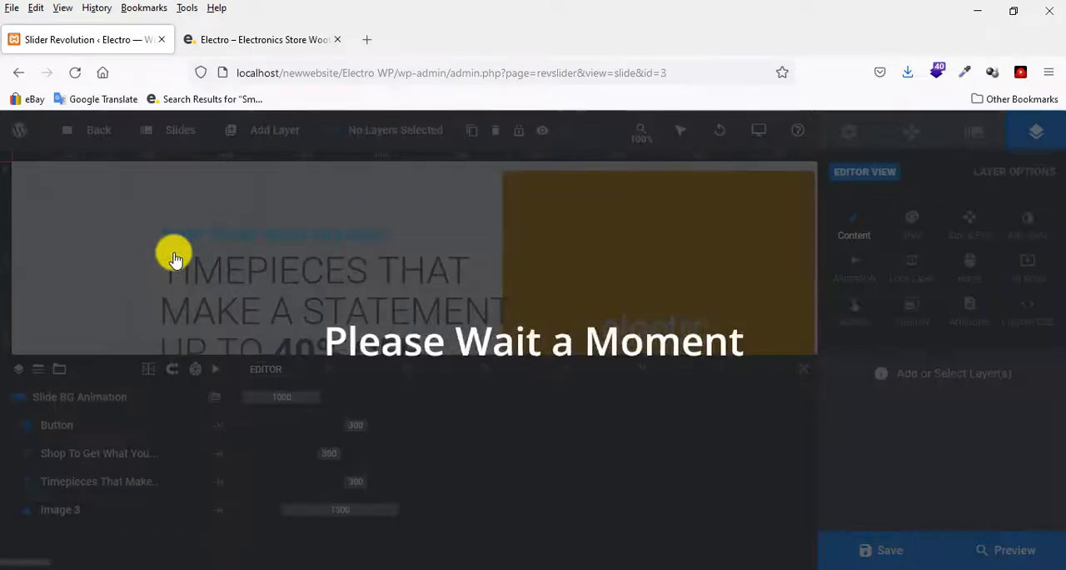
pyautogui.scroll(-2, 416, 247)
pyautogui.scroll(-2, 400, 249)
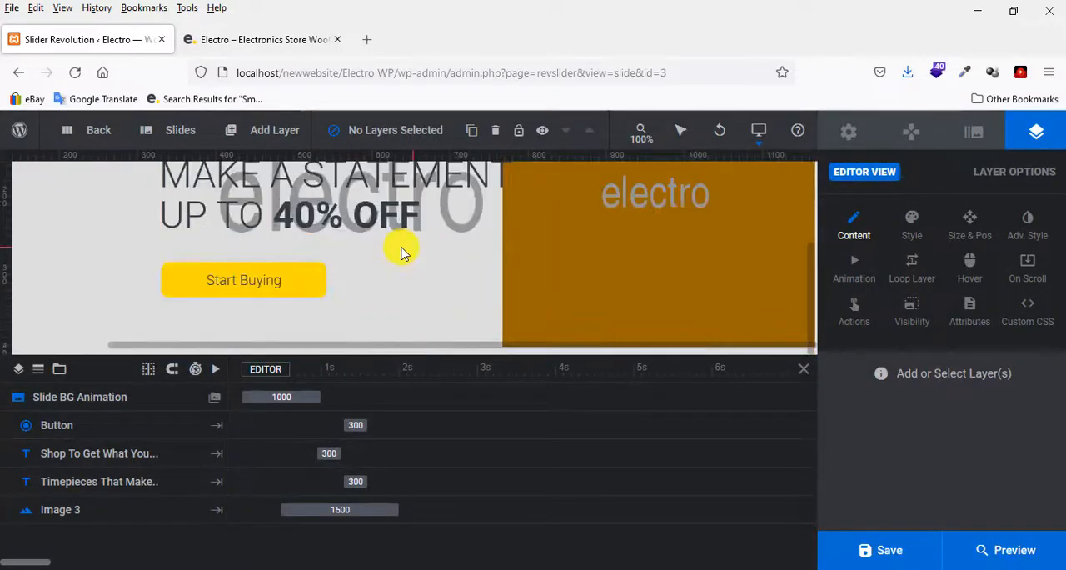
pyautogui.click(629, 250)
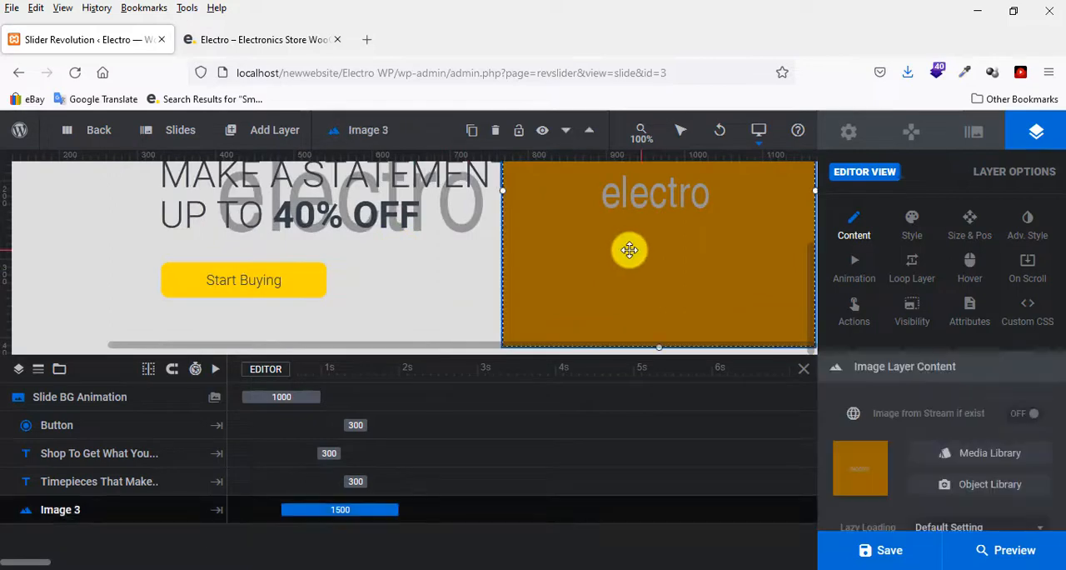
pyautogui.click(990, 456)
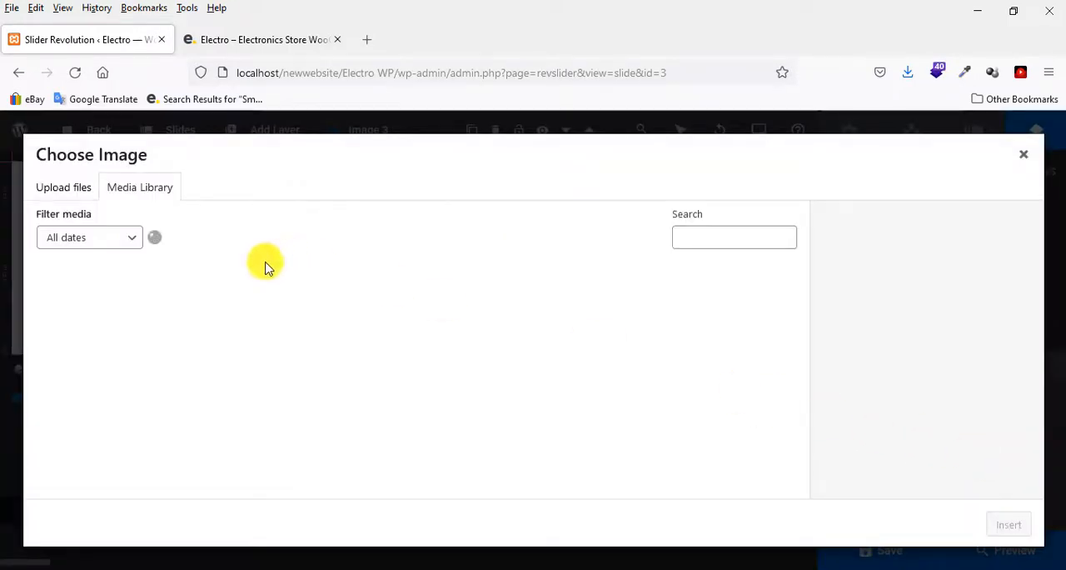
pyautogui.click(96, 300)
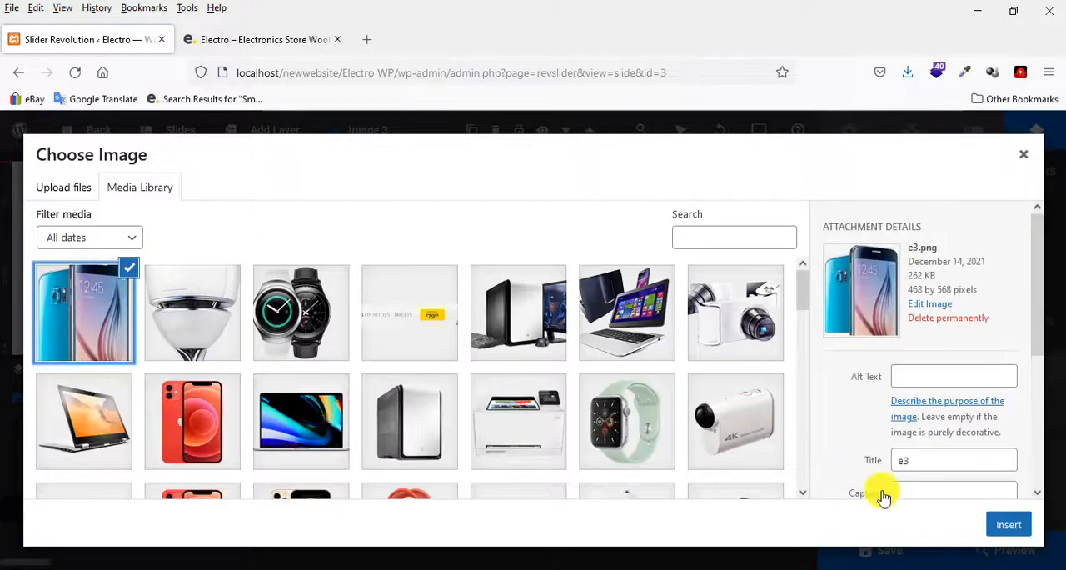
pyautogui.click(1007, 524)
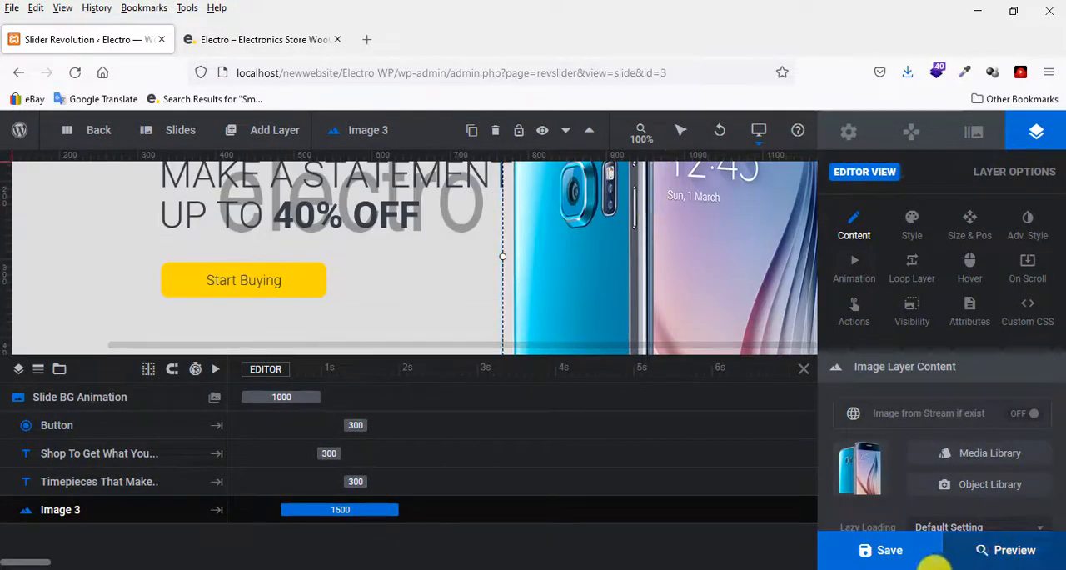
pyautogui.click(870, 551)
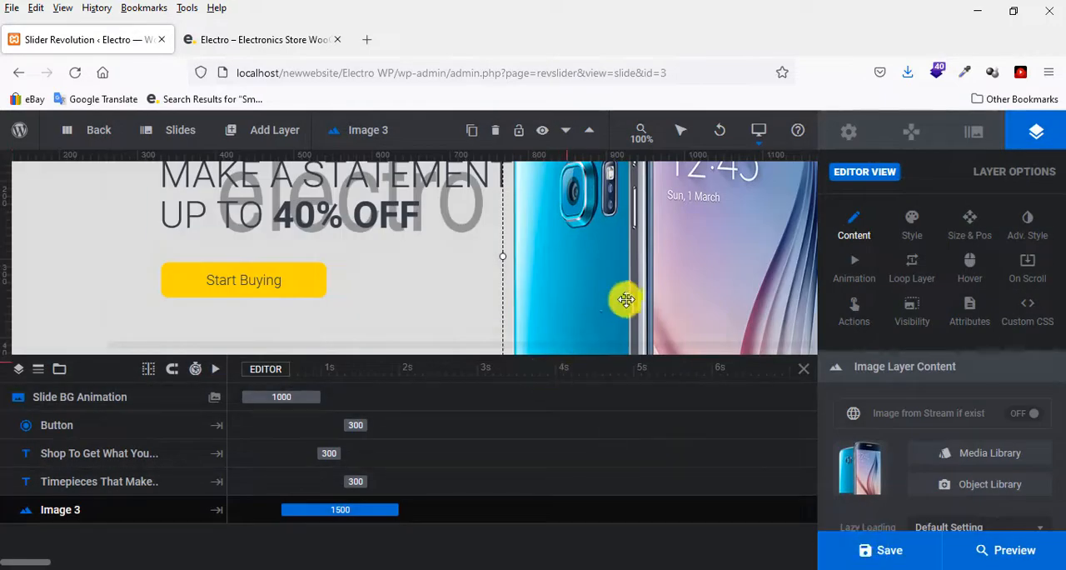
pyautogui.scroll(3, 629, 298)
pyautogui.scroll(-2, 538, 245)
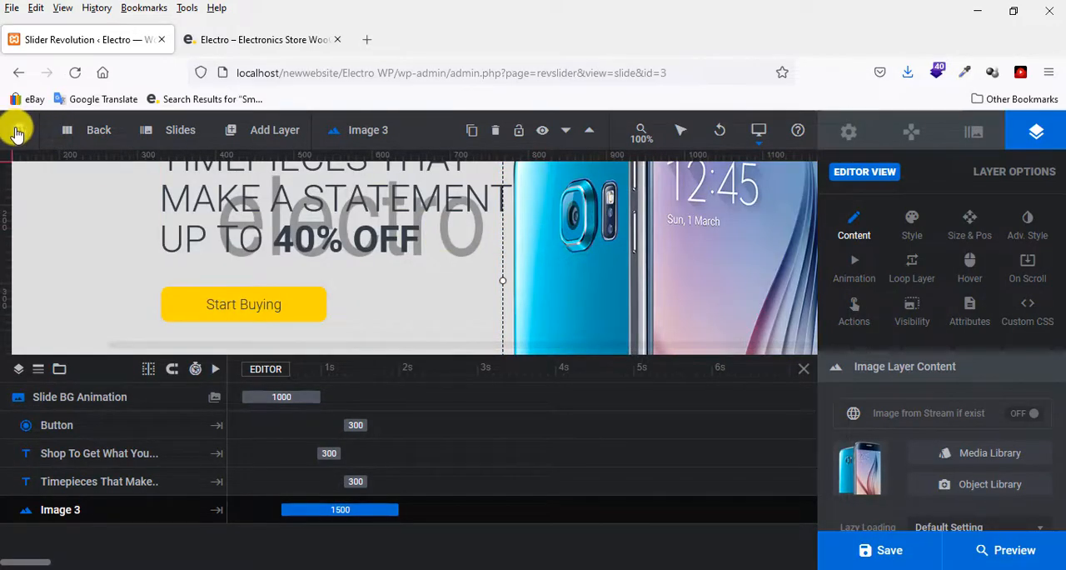
# Open the WordPress dashboard in a new browser tab and visit the site's homepage from there.
pyautogui.moveTo(19, 130)
pyautogui.rightClick(42, 160)
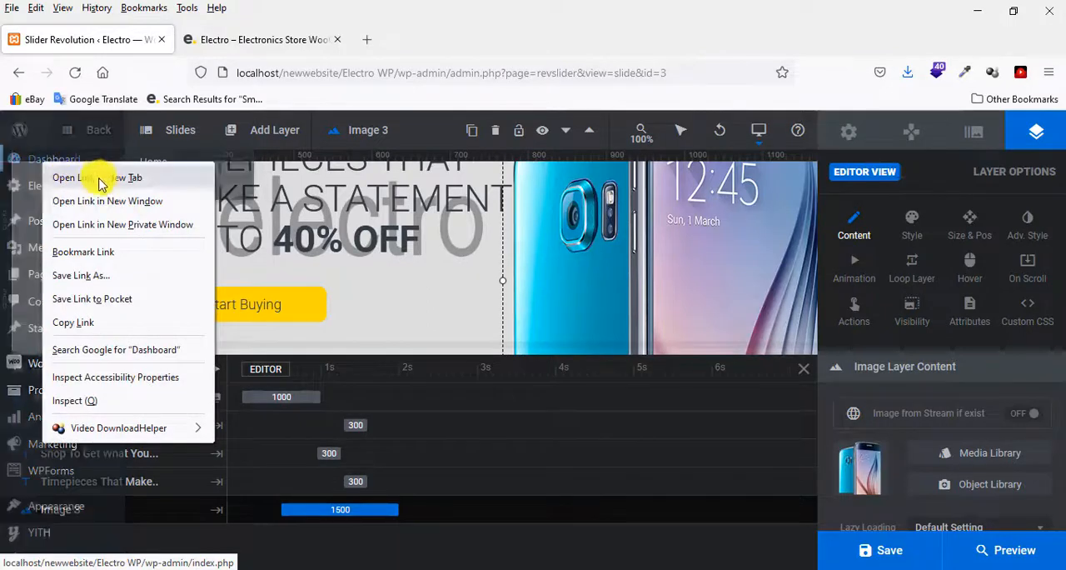
pyautogui.click(99, 178)
pyautogui.click(242, 46)
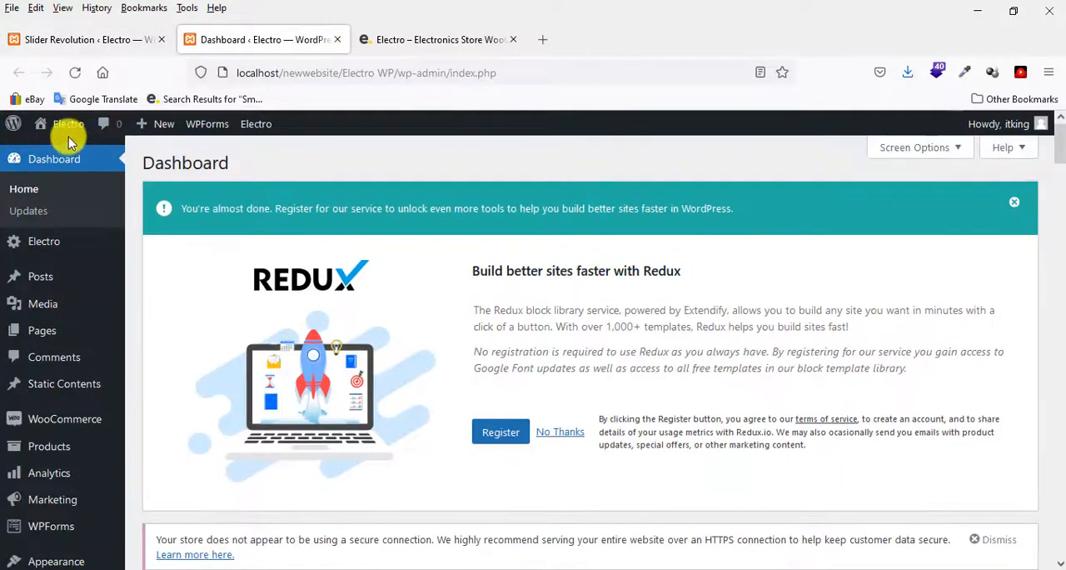
pyautogui.moveTo(60, 125)
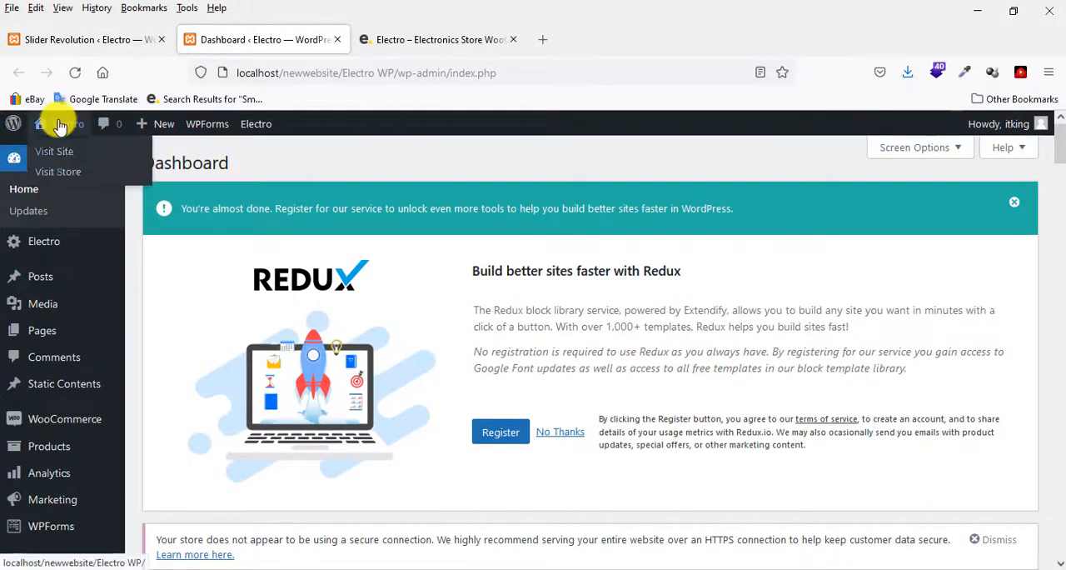
pyautogui.click(66, 154)
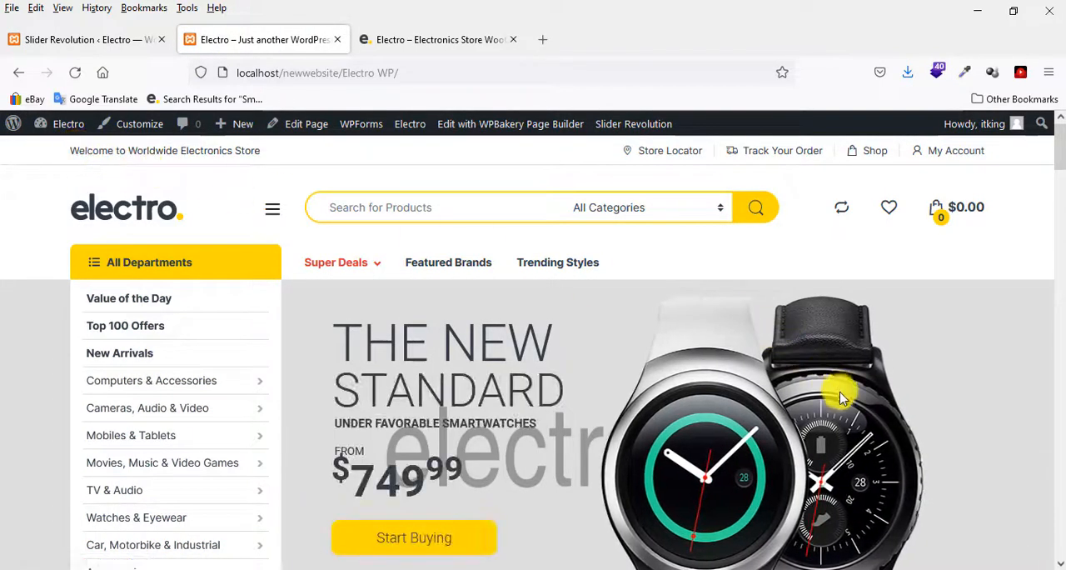
# Check the homepage slider by viewing its first, second and third slides.
pyautogui.scroll(-2, 789, 429)
pyautogui.scroll(-1, 790, 429)
pyautogui.scroll(3, 790, 429)
pyautogui.scroll(-1, 791, 425)
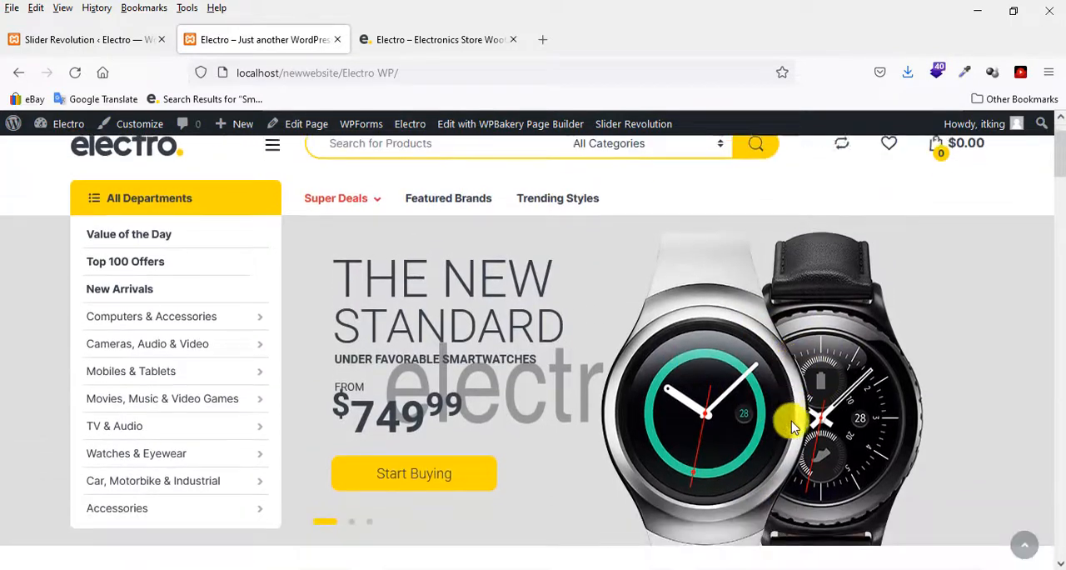
pyautogui.click(351, 507)
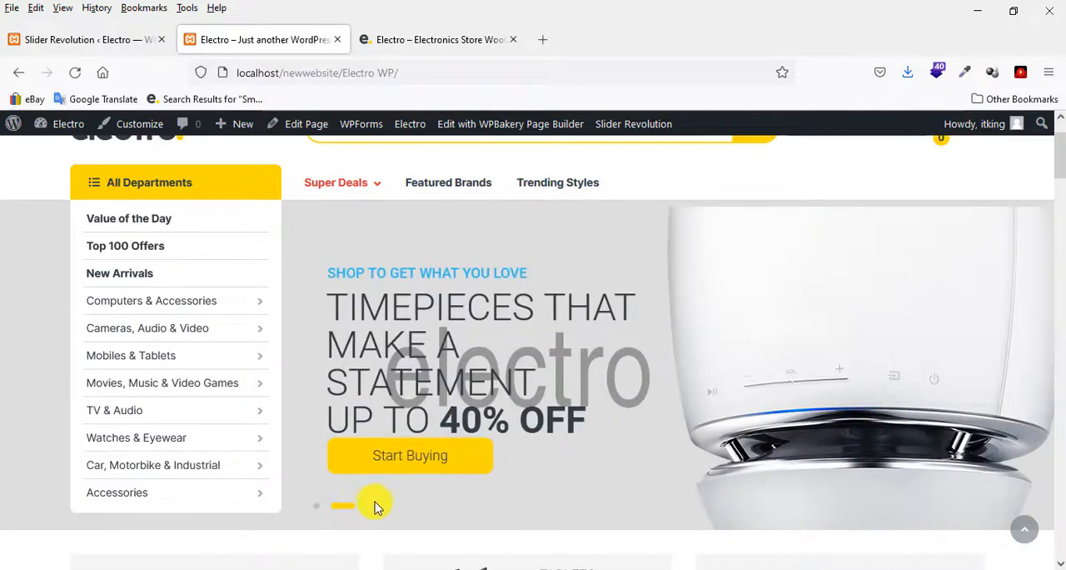
pyautogui.click(373, 510)
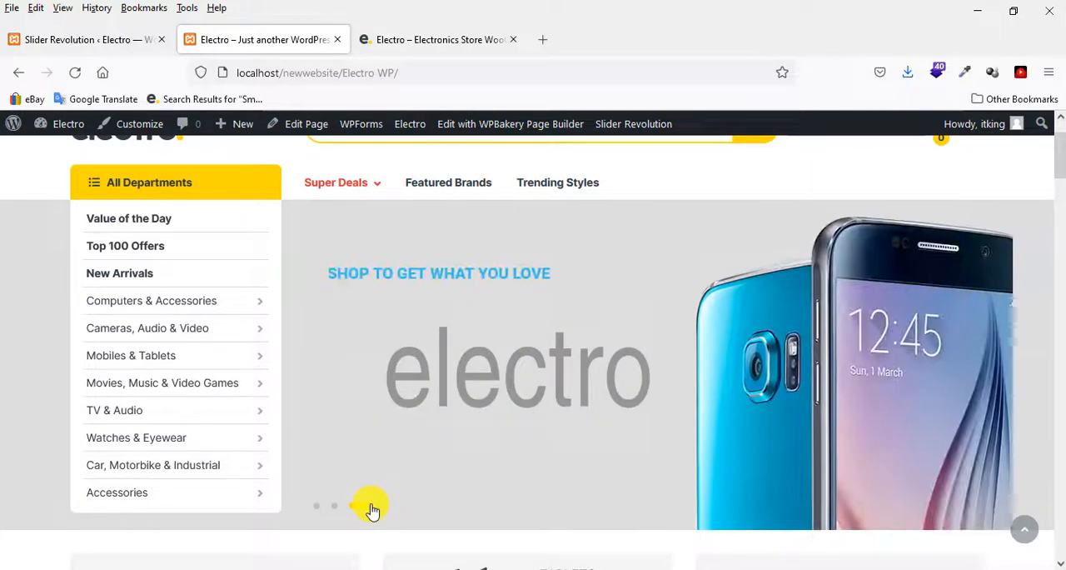
pyautogui.scroll(-3, 388, 409)
pyautogui.scroll(4, 388, 405)
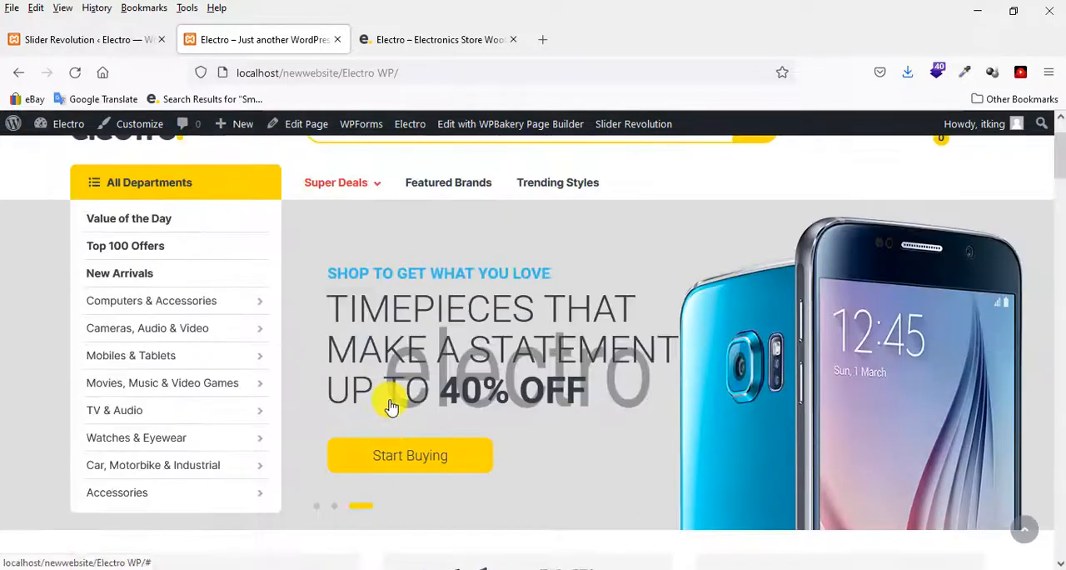
# Return to the Slider Revolution editor and open the background image chooser for slide #1.
pyautogui.click(141, 37)
pyautogui.click(614, 284)
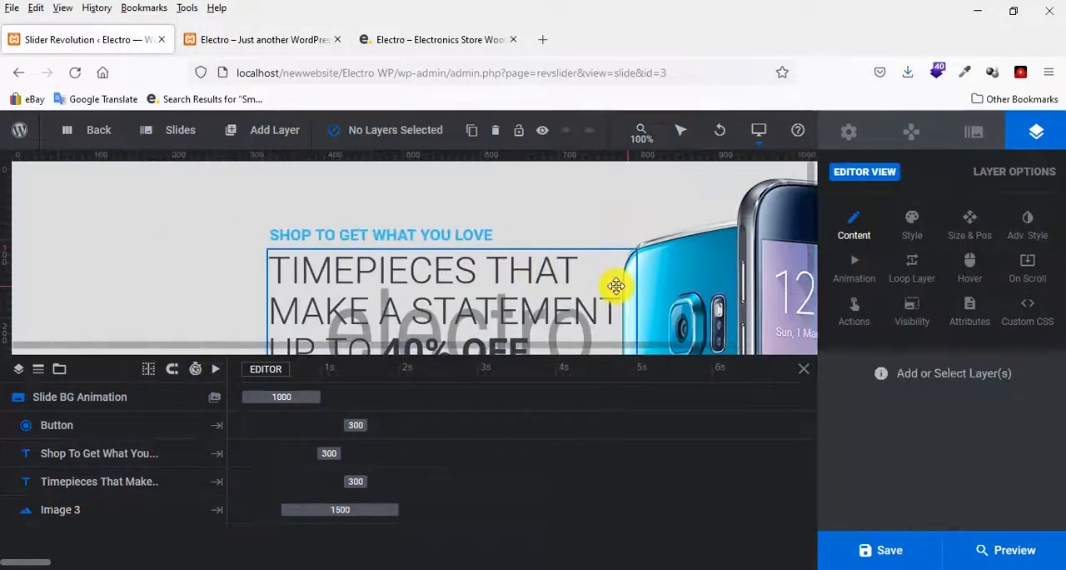
pyautogui.moveTo(184, 136)
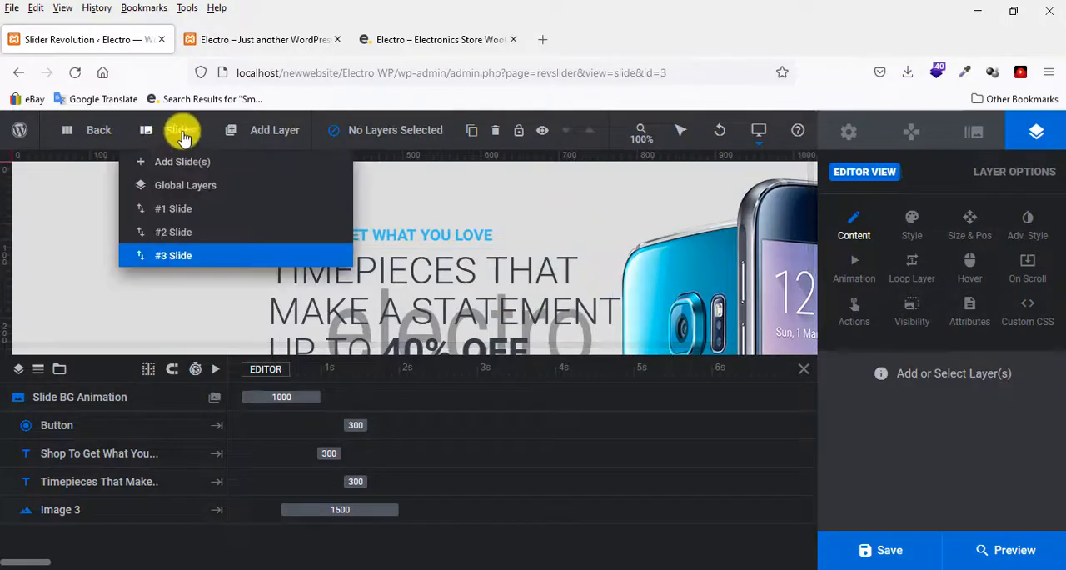
pyautogui.click(177, 207)
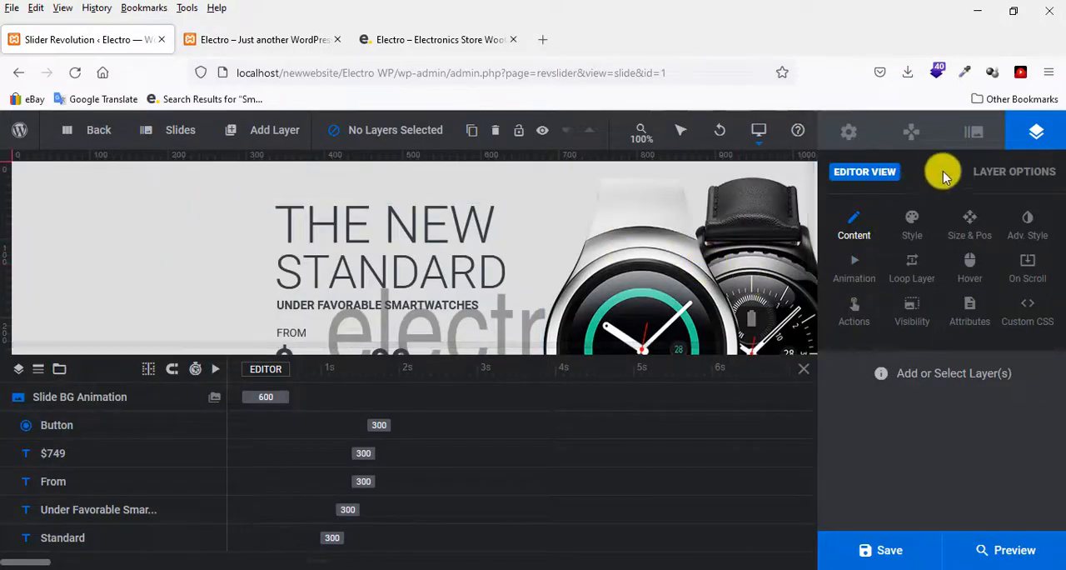
pyautogui.click(970, 134)
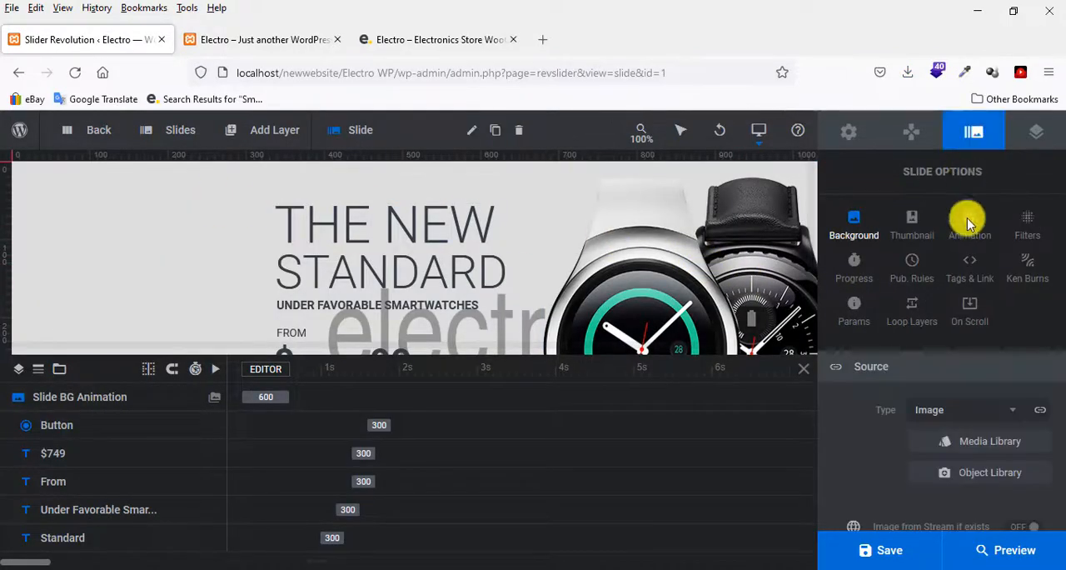
pyautogui.click(1005, 444)
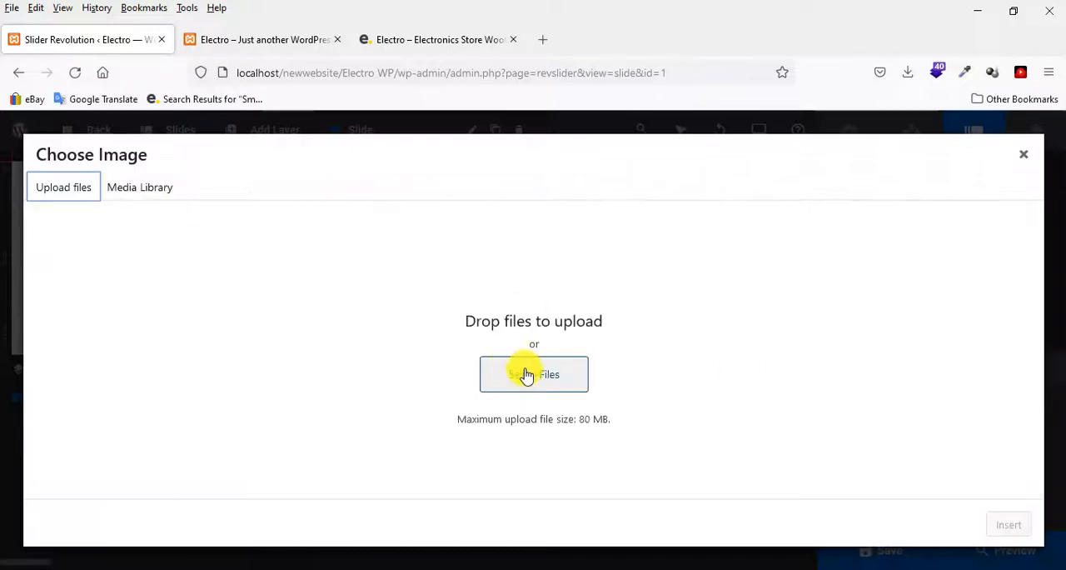
# Rename background1.jpg to background.jpg in the file upload dialog and select it.
pyautogui.click(526, 376)
pyautogui.click(363, 208)
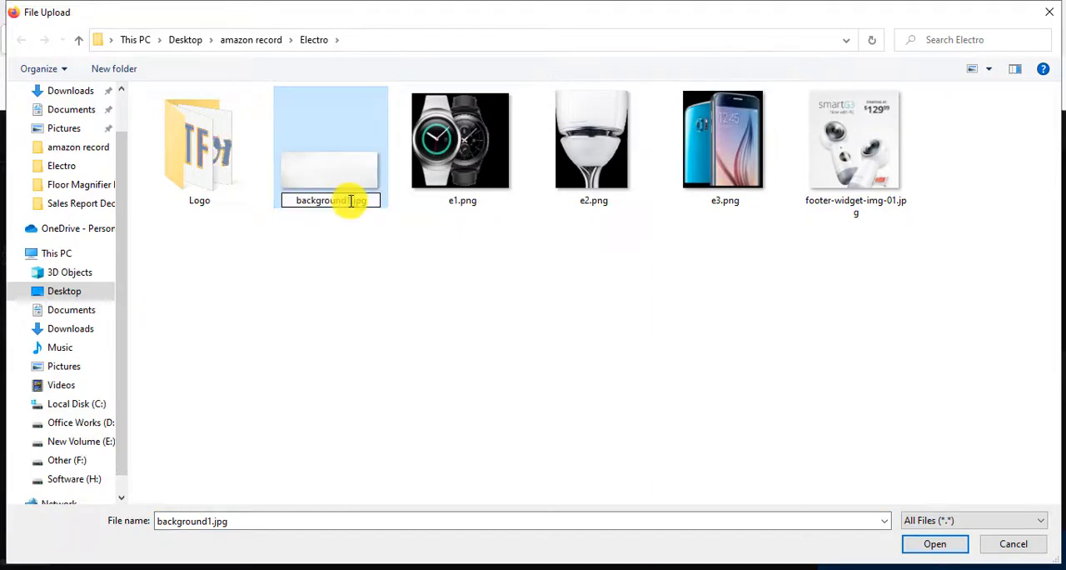
pyautogui.press('BackSpace')
pyautogui.click(390, 272)
pyautogui.click(349, 189)
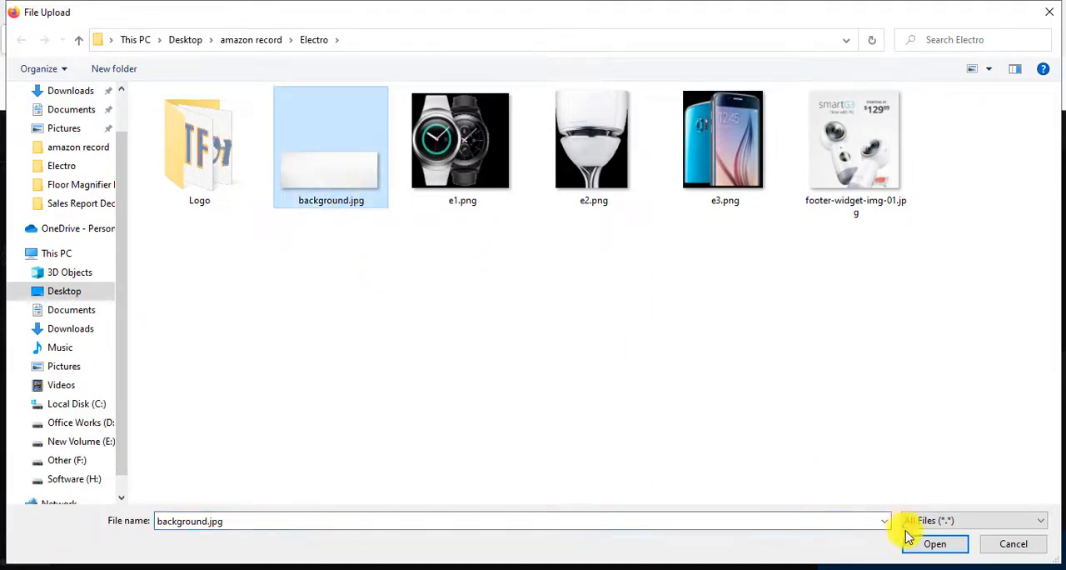
# Upload background.jpg as slide #1's background image and save the slider.
pyautogui.click(923, 547)
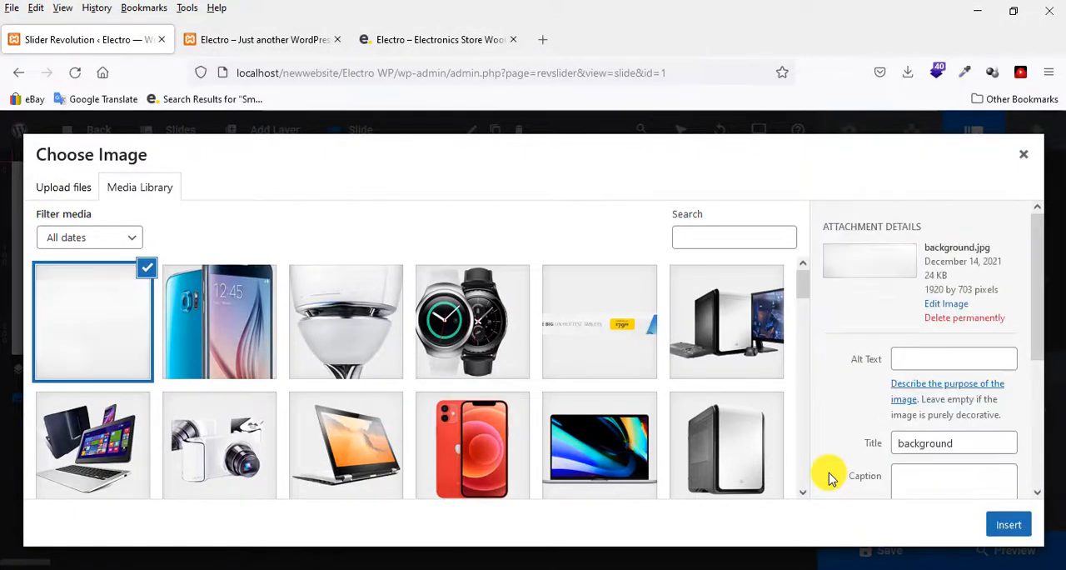
pyautogui.click(1017, 530)
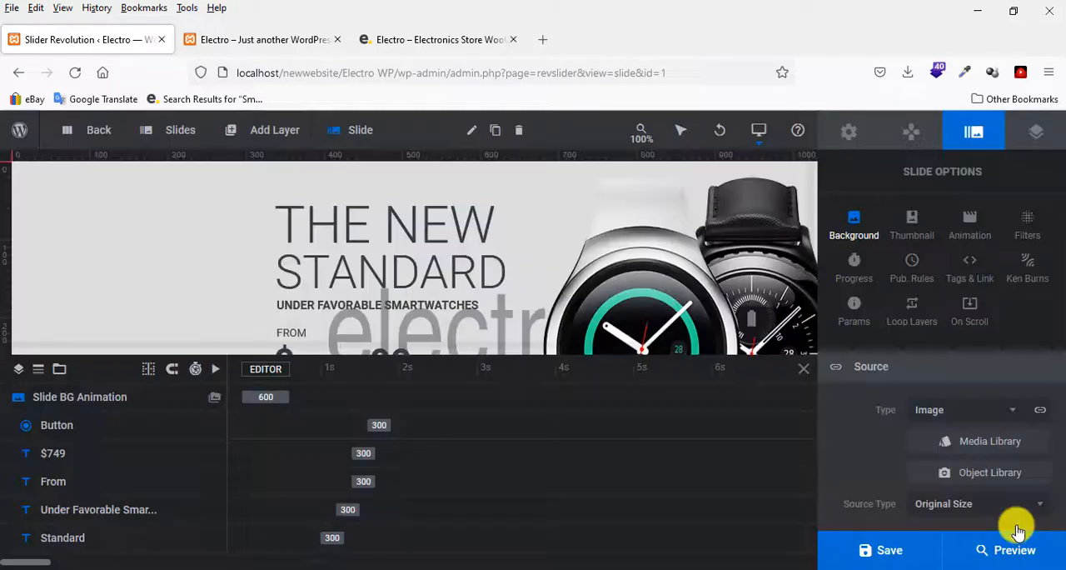
pyautogui.scroll(-3, 571, 267)
pyautogui.scroll(3, 570, 267)
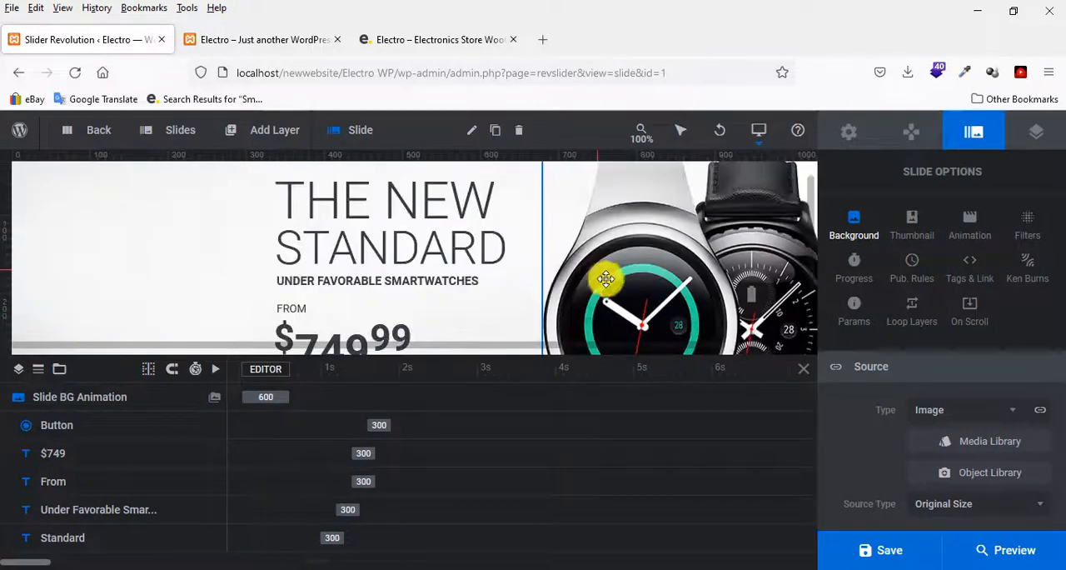
pyautogui.click(883, 554)
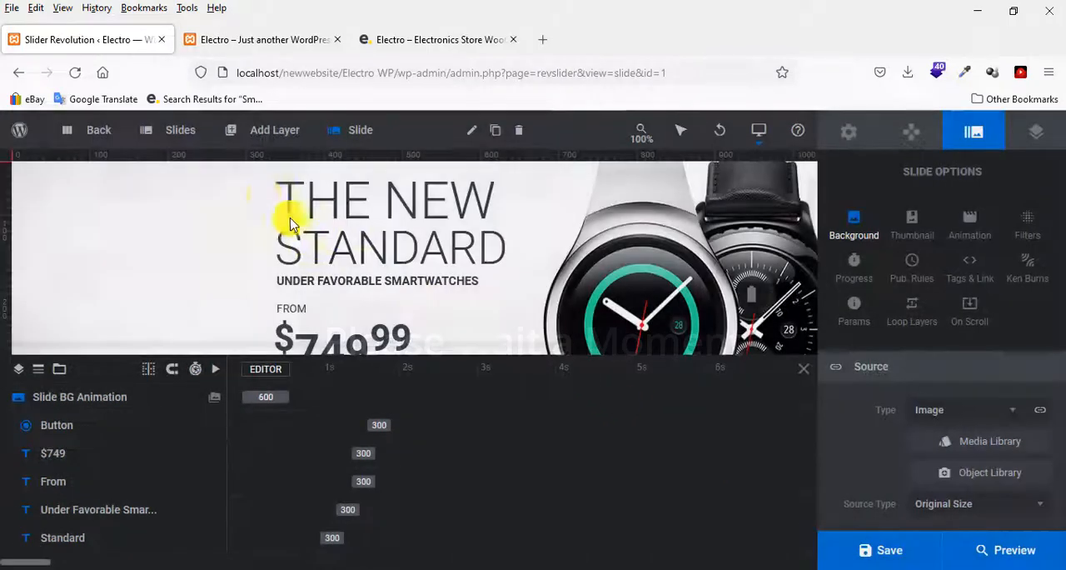
# Set slide #2's background to background.jpg from the media library and save the slider.
pyautogui.moveTo(178, 127)
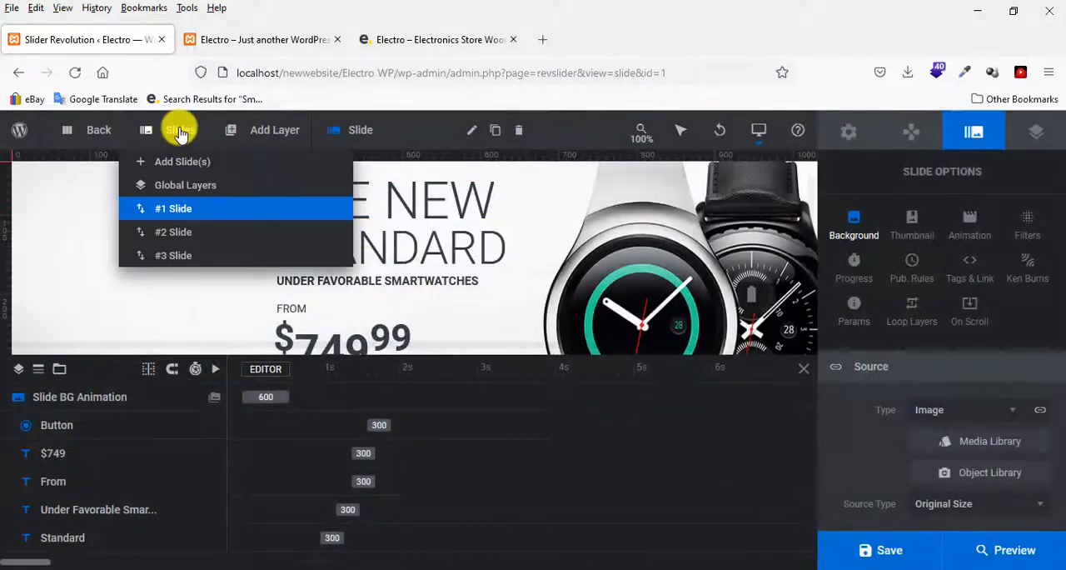
pyautogui.click(185, 237)
pyautogui.scroll(-3, 626, 255)
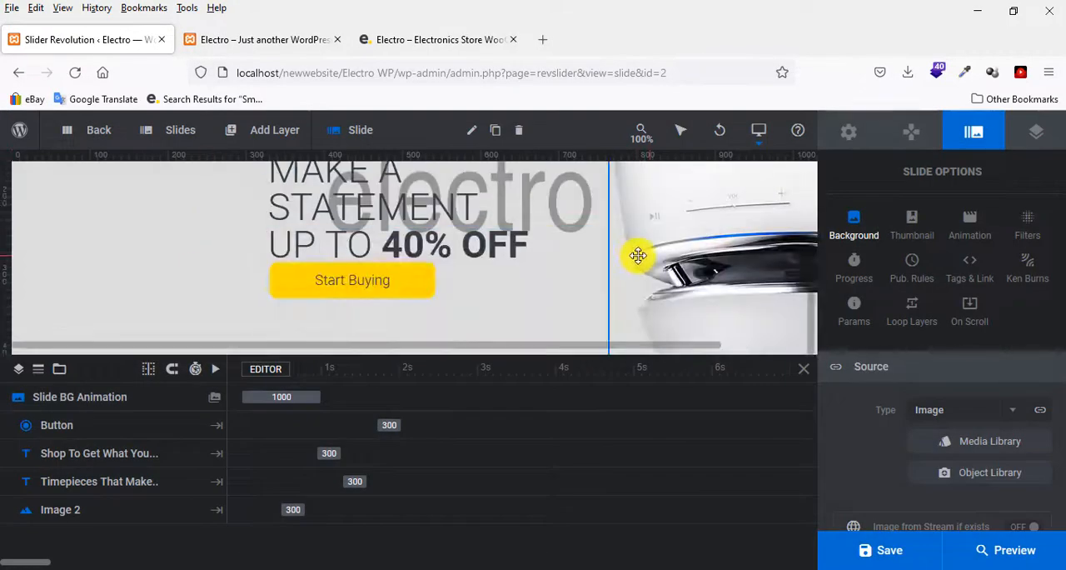
pyautogui.scroll(3, 638, 255)
pyautogui.click(850, 134)
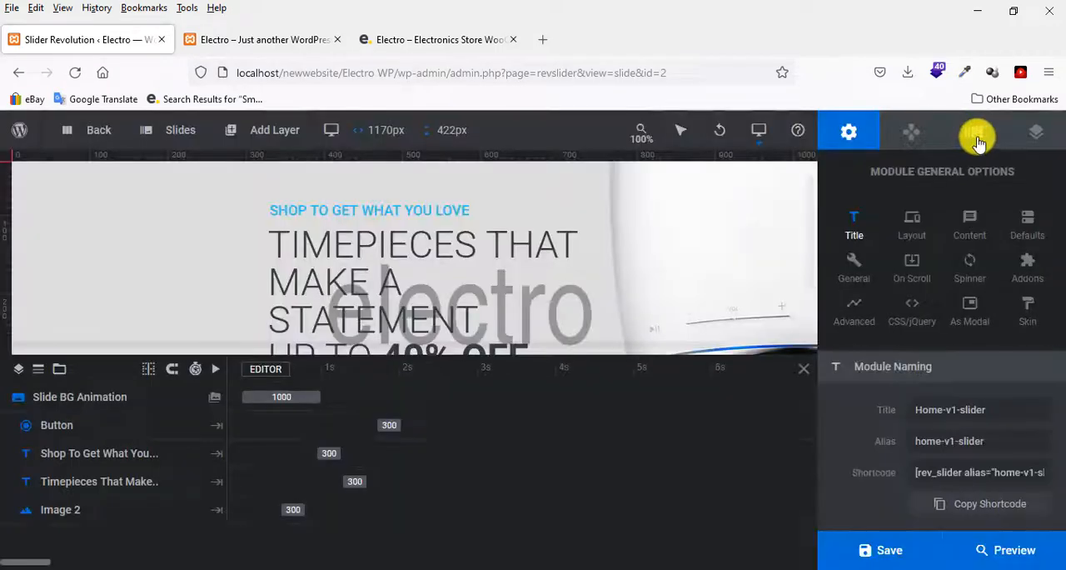
pyautogui.click(977, 135)
pyautogui.click(978, 446)
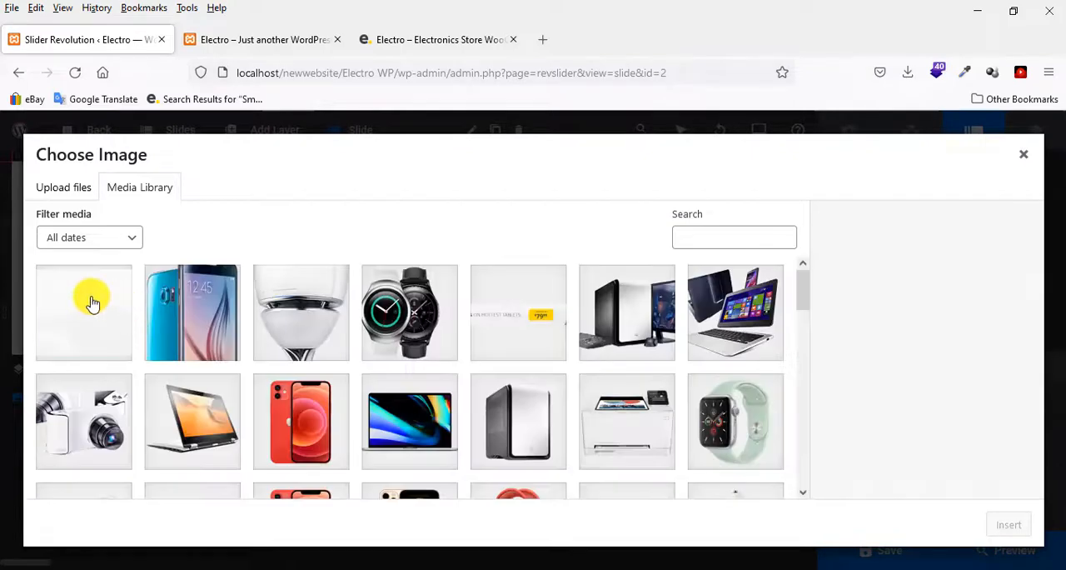
pyautogui.click(90, 298)
pyautogui.click(1009, 523)
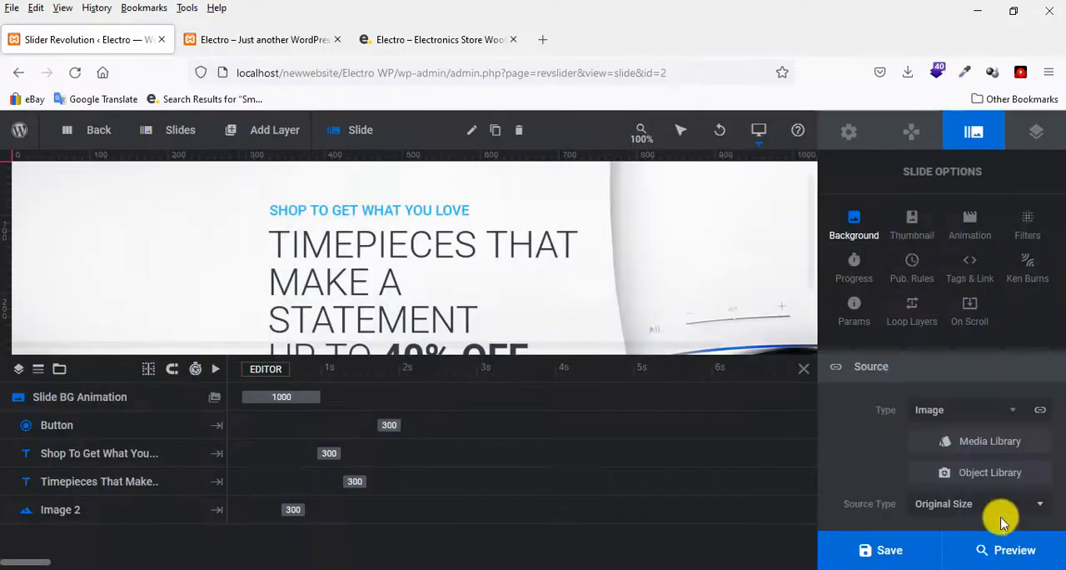
pyautogui.scroll(-2, 564, 226)
pyautogui.click(880, 556)
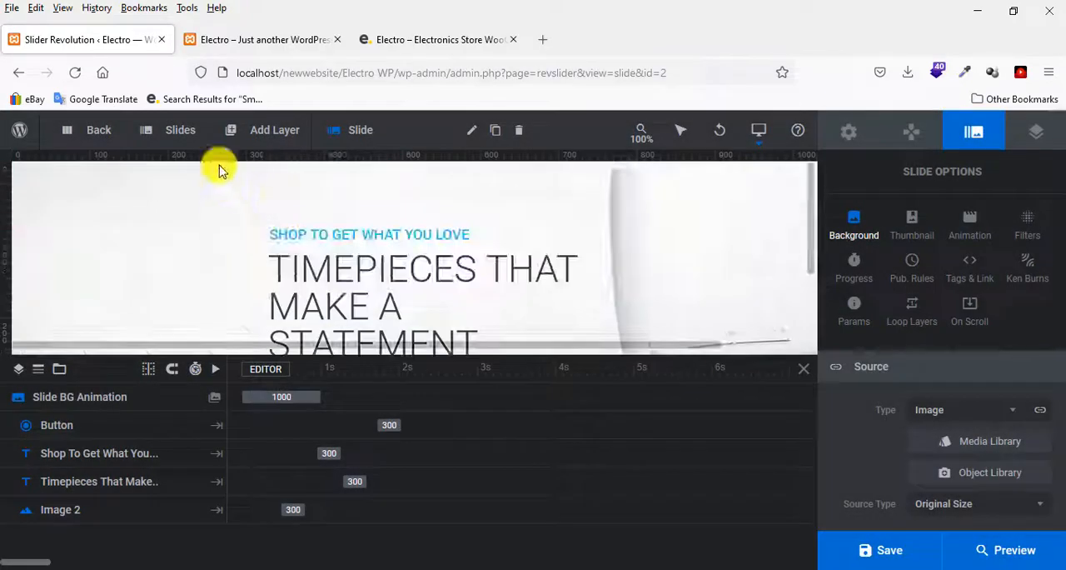
# Open slide #3 and set its background image to background.jpg from the media library.
pyautogui.moveTo(178, 131)
pyautogui.click(183, 255)
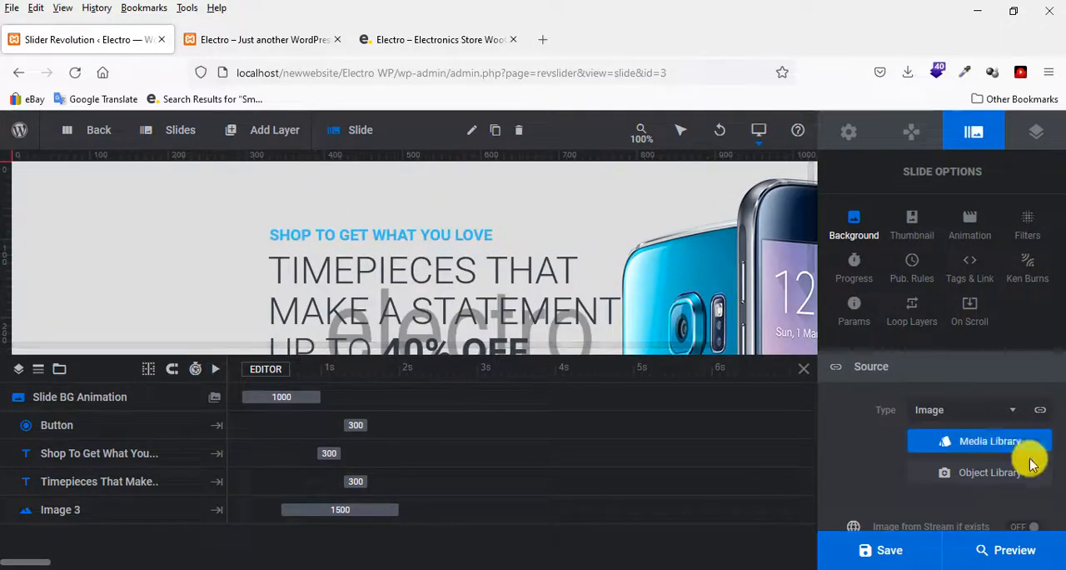
pyautogui.click(991, 442)
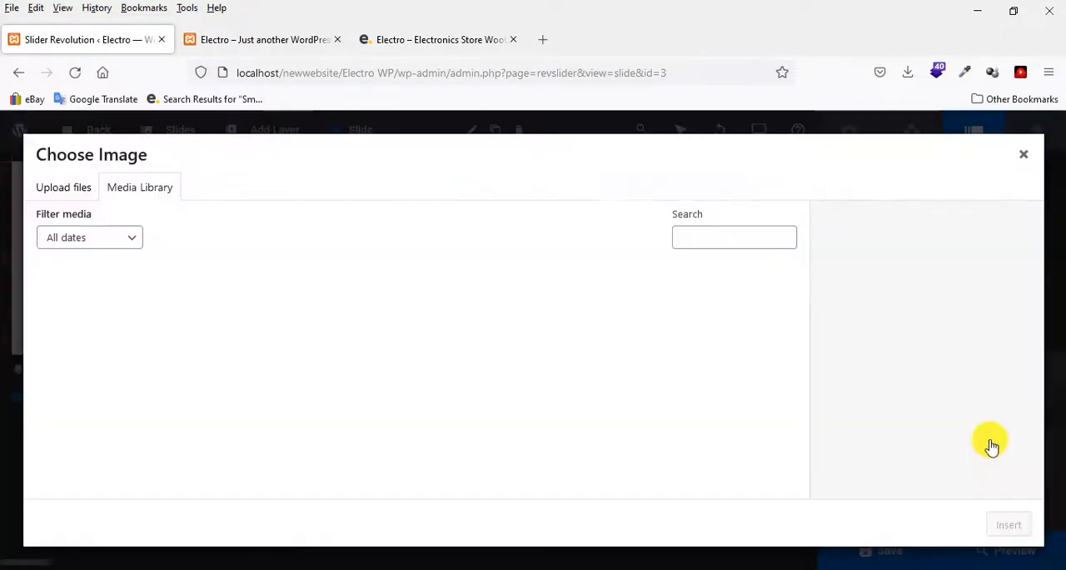
pyautogui.click(65, 189)
pyautogui.click(136, 189)
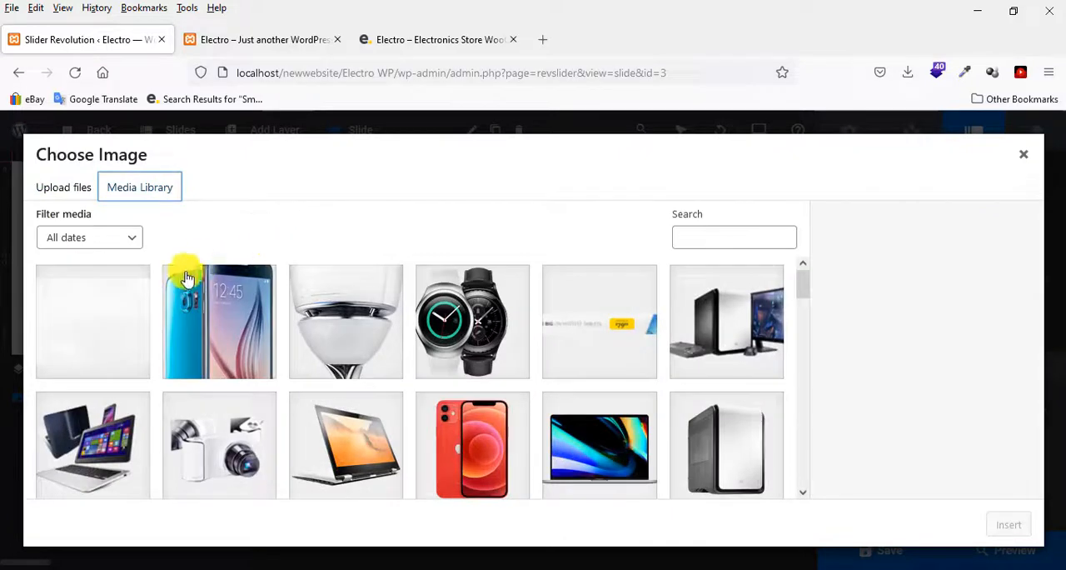
pyautogui.click(81, 315)
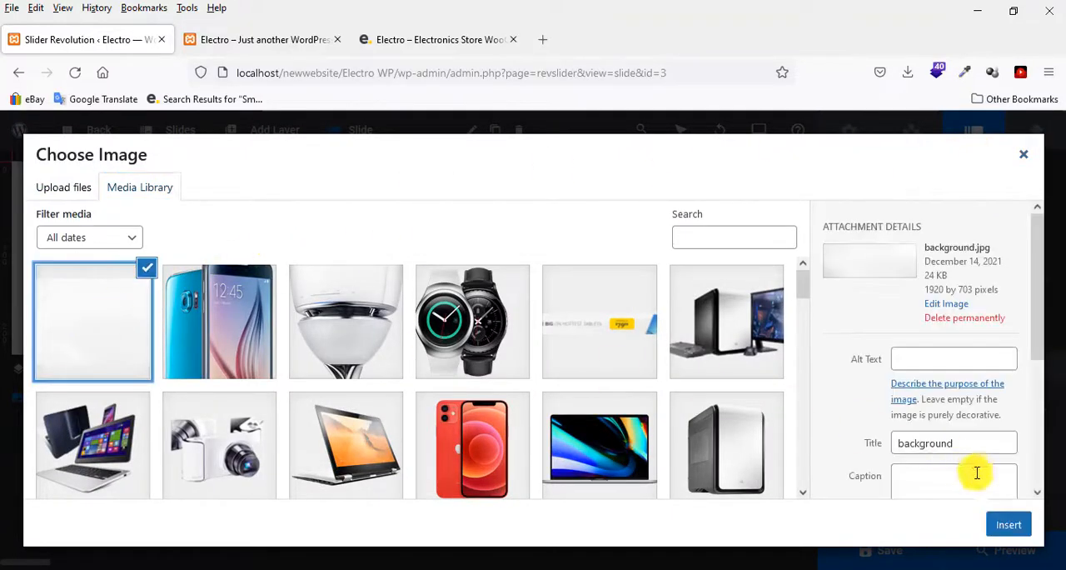
pyautogui.click(1007, 527)
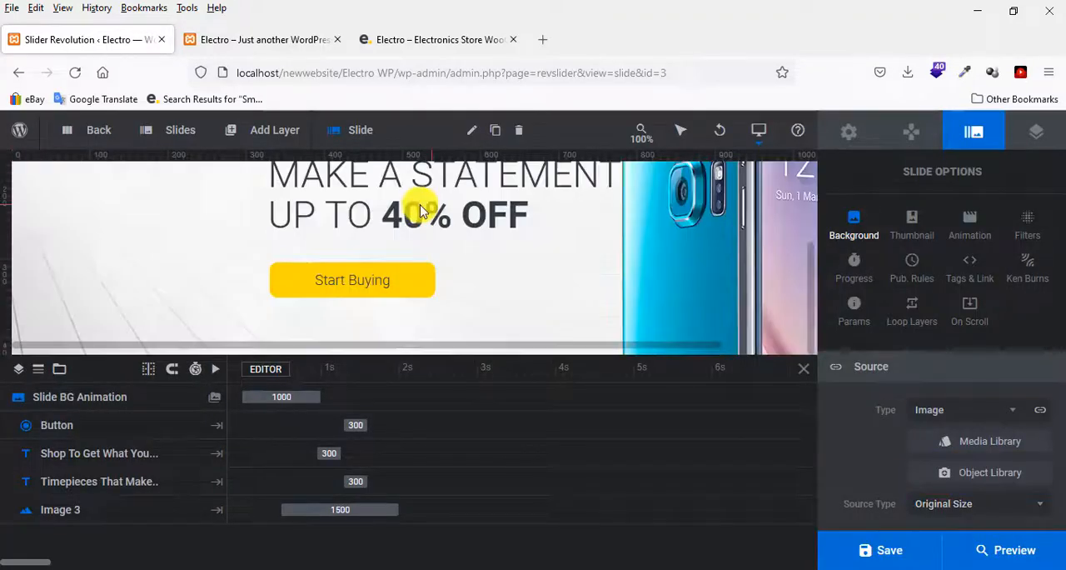
pyautogui.click(911, 130)
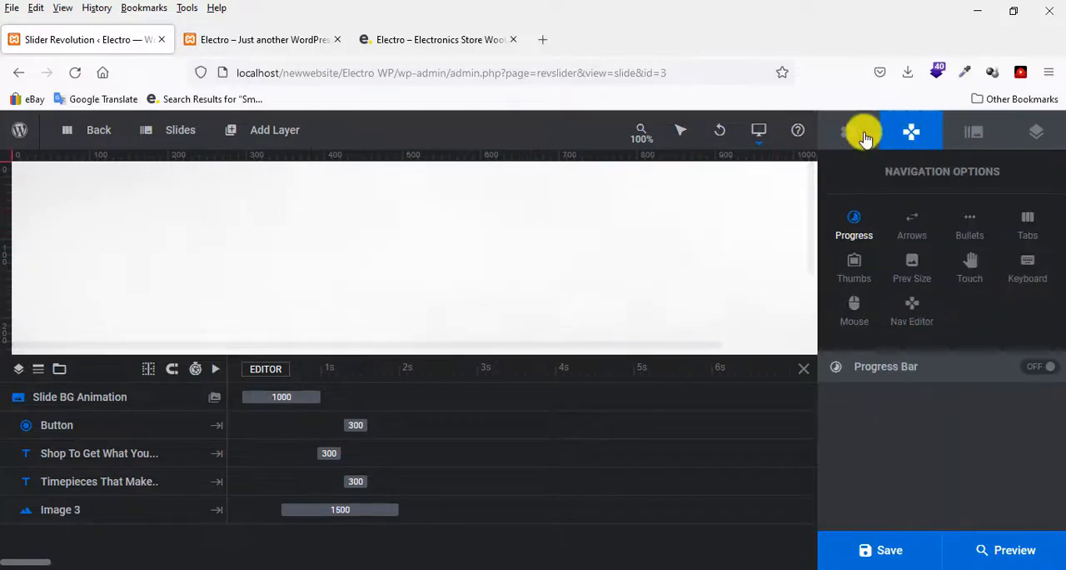
pyautogui.click(849, 131)
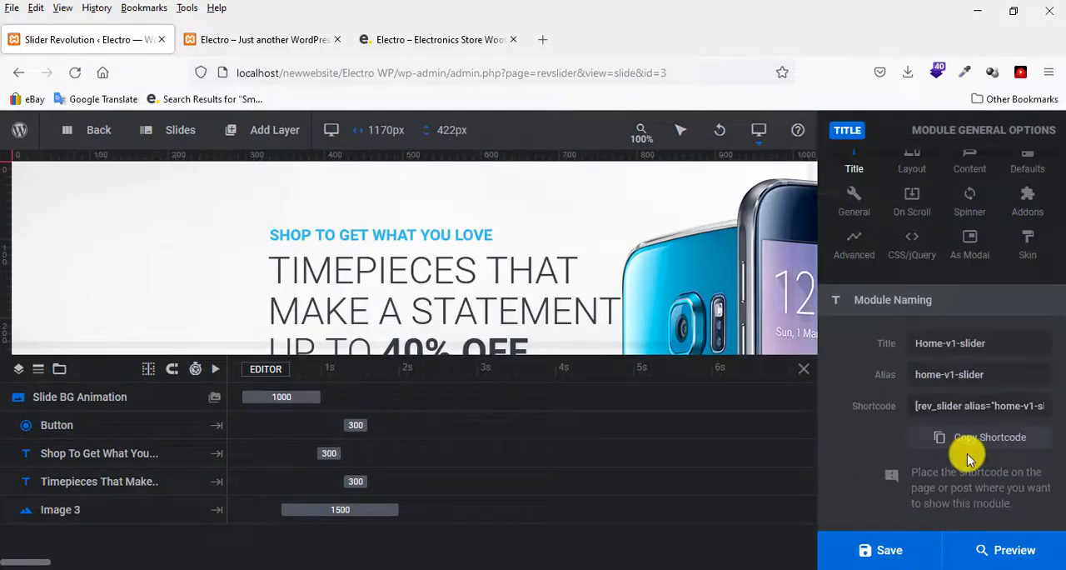
pyautogui.click(914, 142)
pyautogui.click(987, 140)
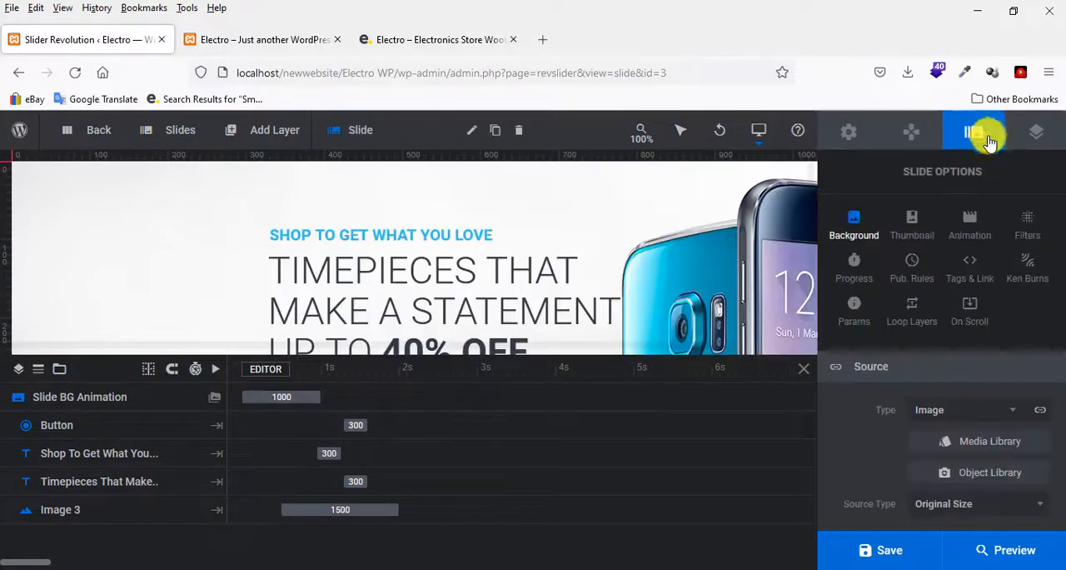
# Insert background.jpg again as slide #3's background image and save the slider.
pyautogui.click(969, 440)
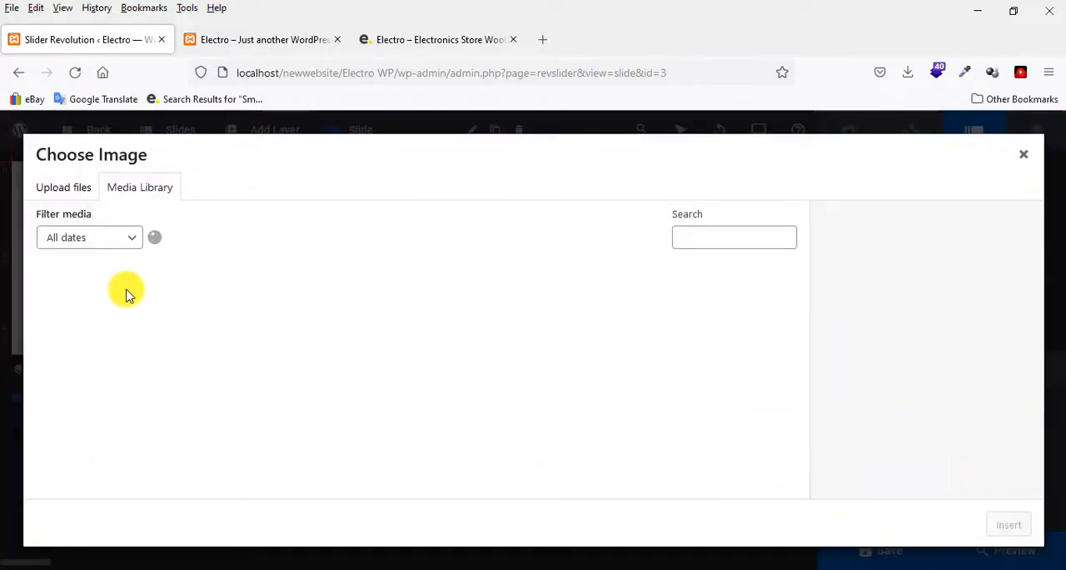
pyautogui.click(97, 295)
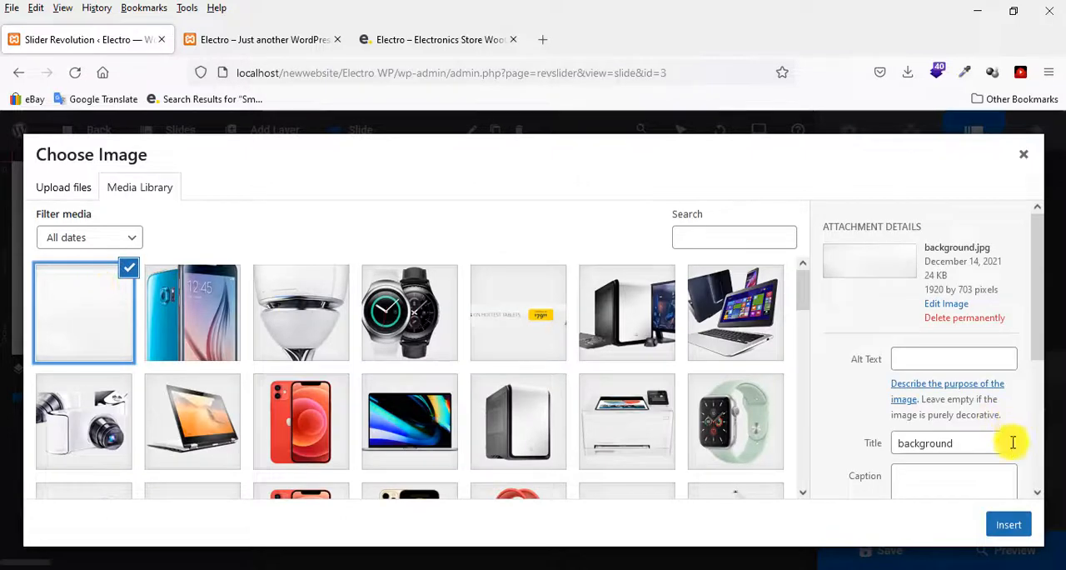
pyautogui.click(1004, 525)
pyautogui.scroll(-2, 434, 255)
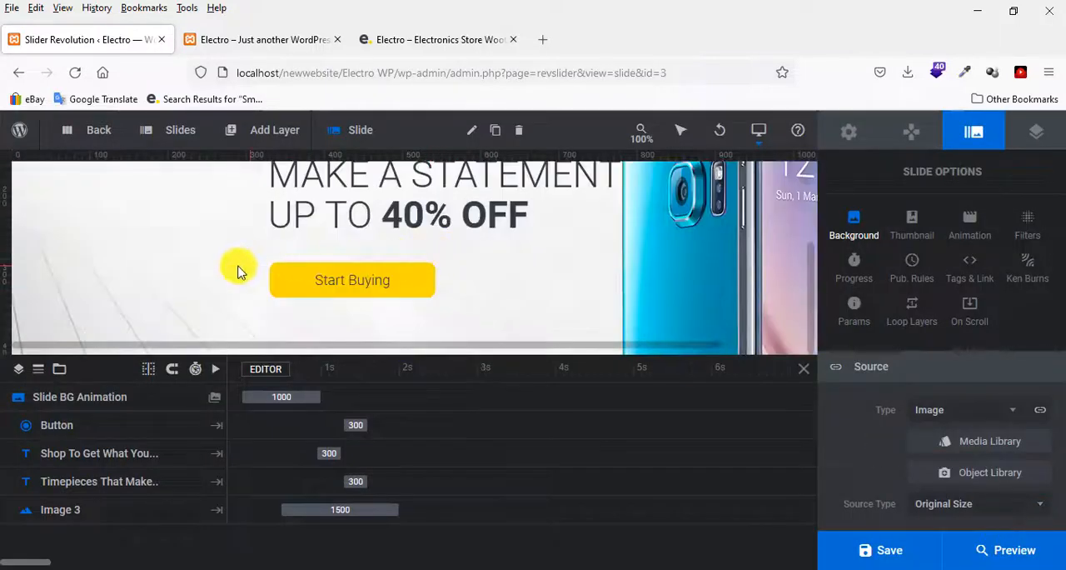
pyautogui.scroll(2, 238, 271)
pyautogui.click(883, 552)
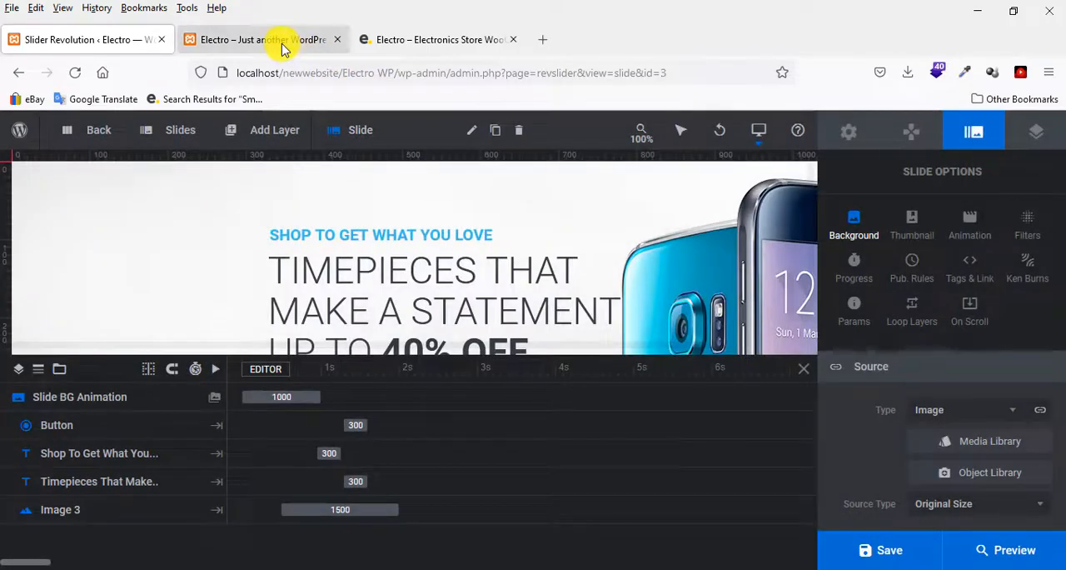
# Switch to the local Electro homepage and check the image and background of all three slides in the slider.
pyautogui.click(282, 43)
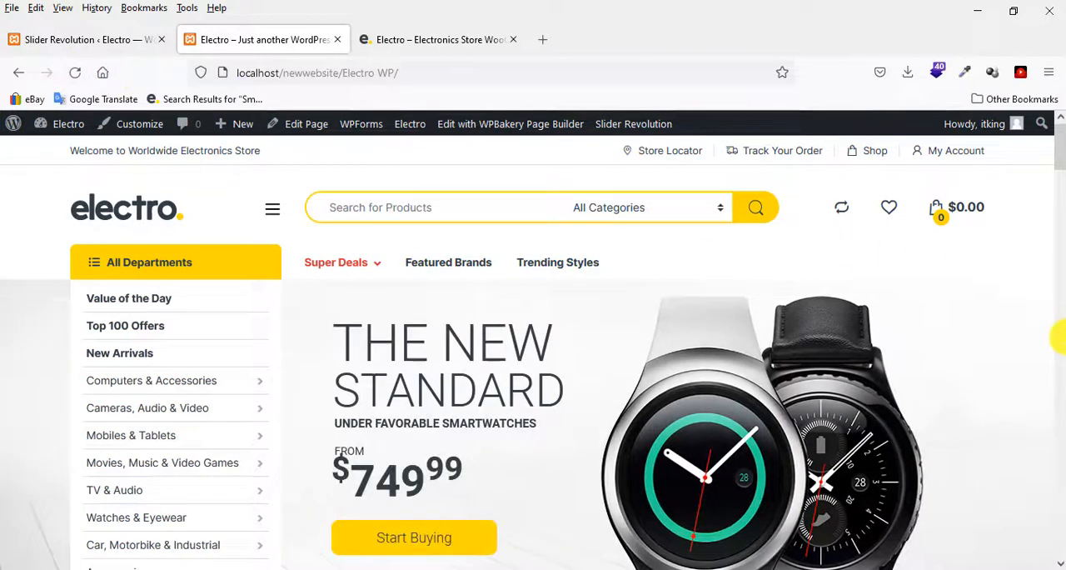
pyautogui.scroll(-4, 1056, 337)
pyautogui.scroll(2, 1056, 337)
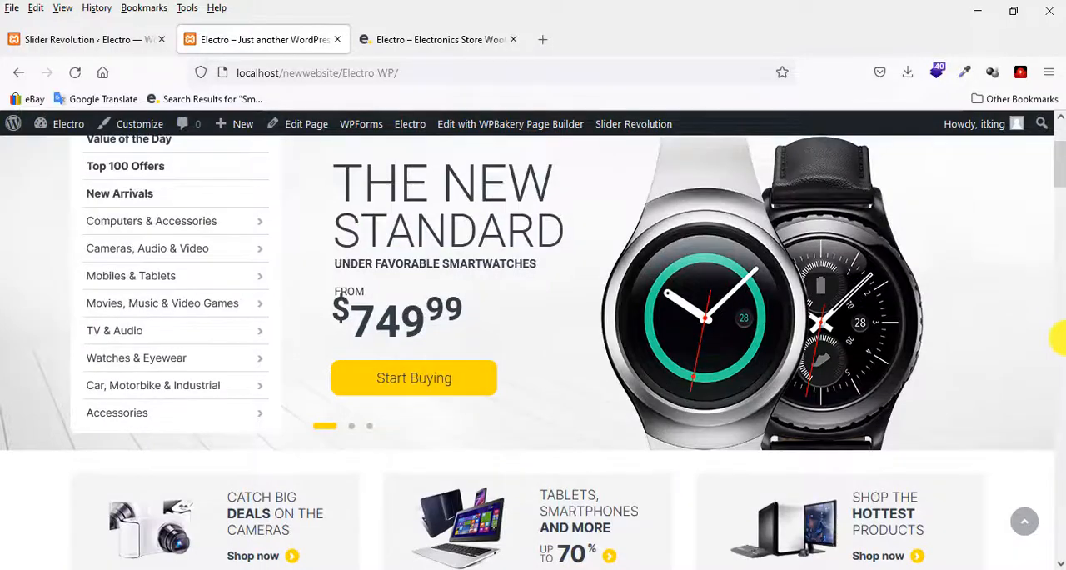
pyautogui.scroll(1, 1057, 337)
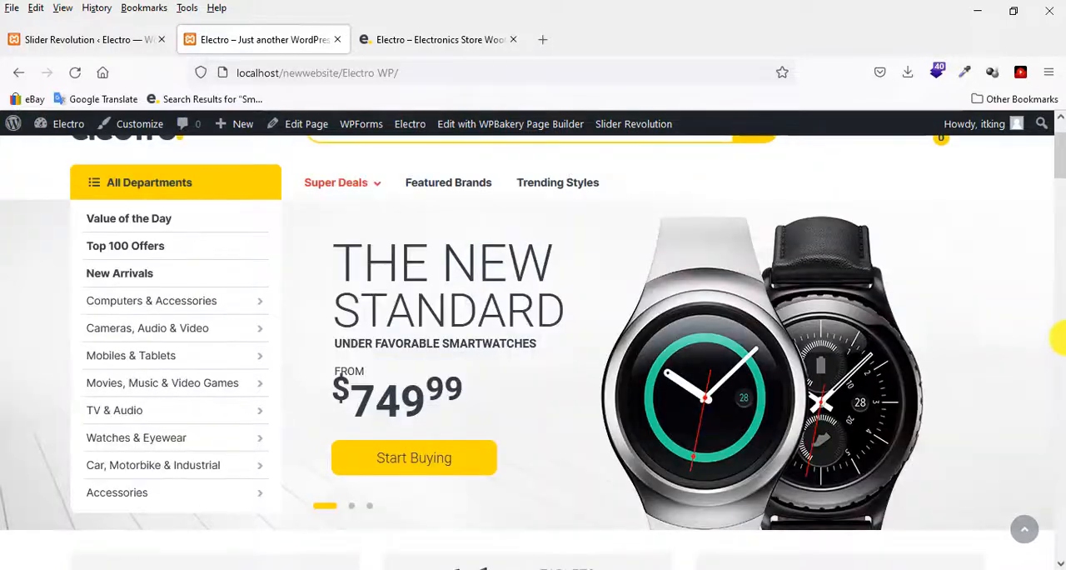
pyautogui.click(353, 509)
pyautogui.scroll(1, 447, 489)
pyautogui.scroll(-2, 447, 488)
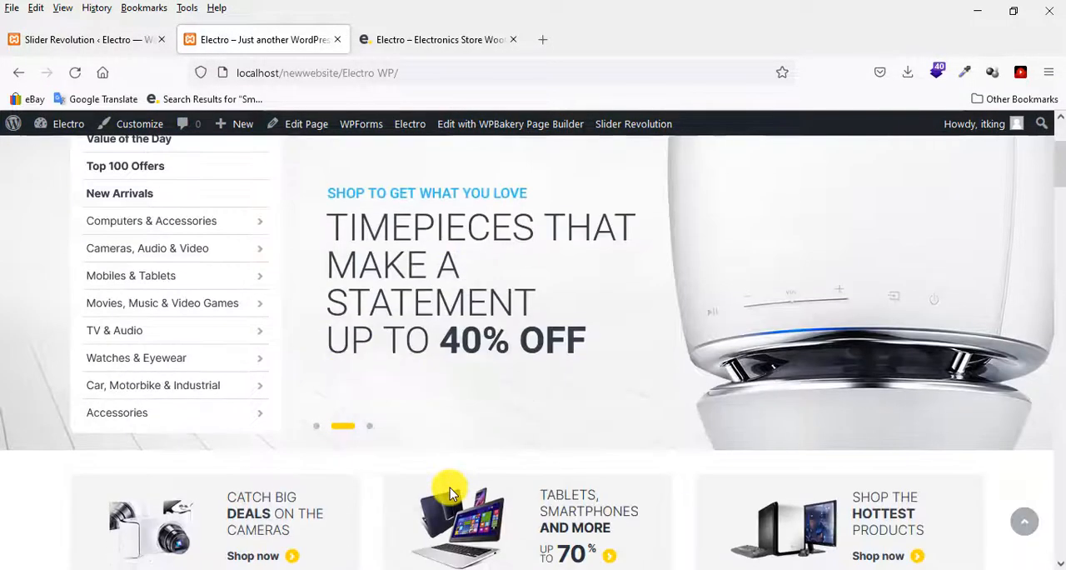
pyautogui.scroll(2, 440, 488)
pyautogui.scroll(-2, 410, 498)
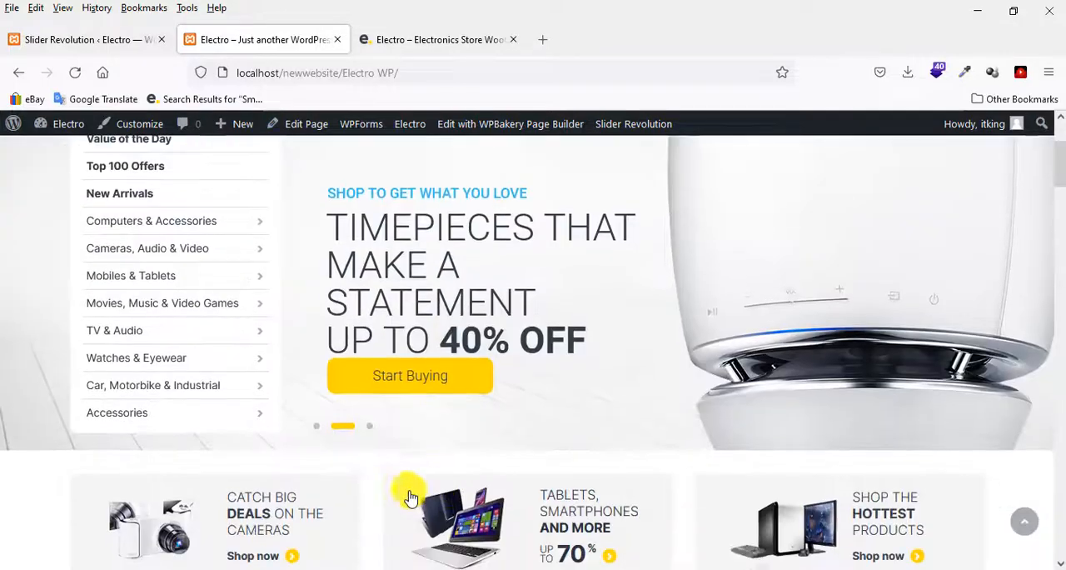
pyautogui.click(369, 428)
pyautogui.scroll(2, 530, 455)
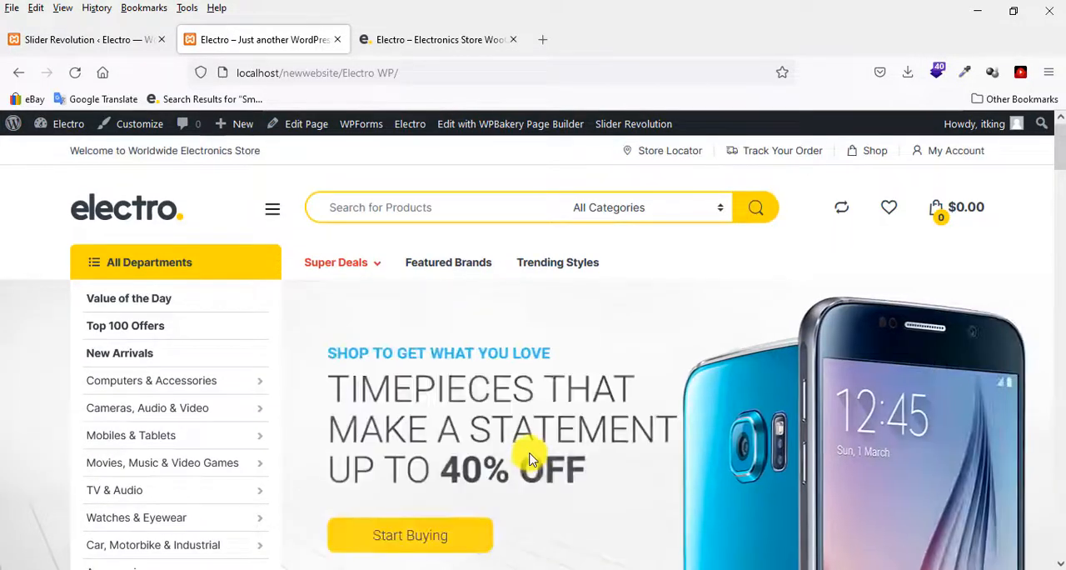
pyautogui.scroll(-2, 530, 455)
pyautogui.scroll(3, 528, 453)
pyautogui.scroll(-2, 488, 457)
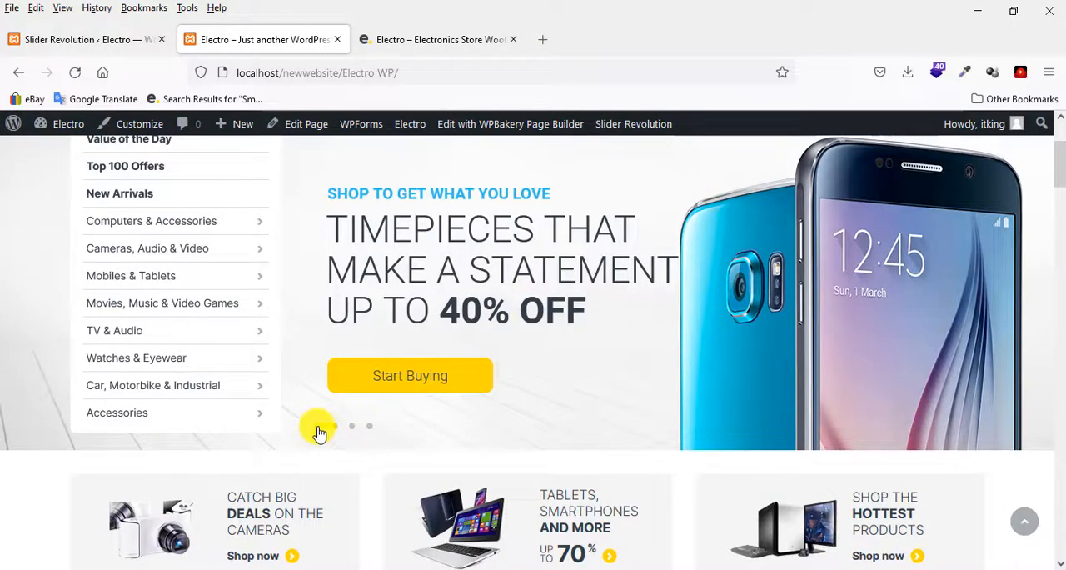
pyautogui.click(322, 429)
pyautogui.scroll(2, 709, 471)
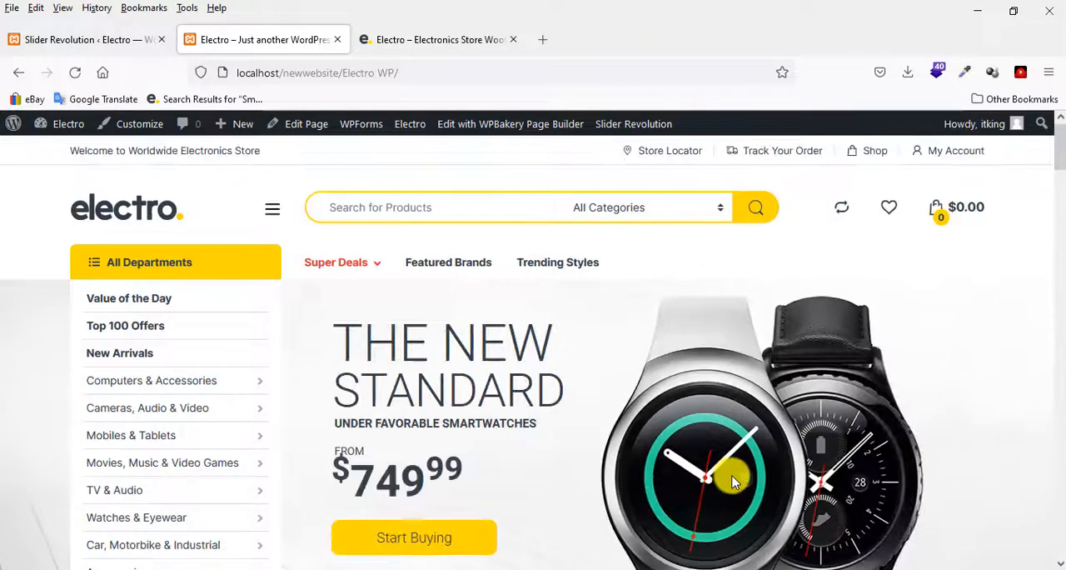
# Look through the product sections and banners below the slider on the local homepage.
pyautogui.scroll(-2, 731, 478)
pyautogui.scroll(-8, 1037, 338)
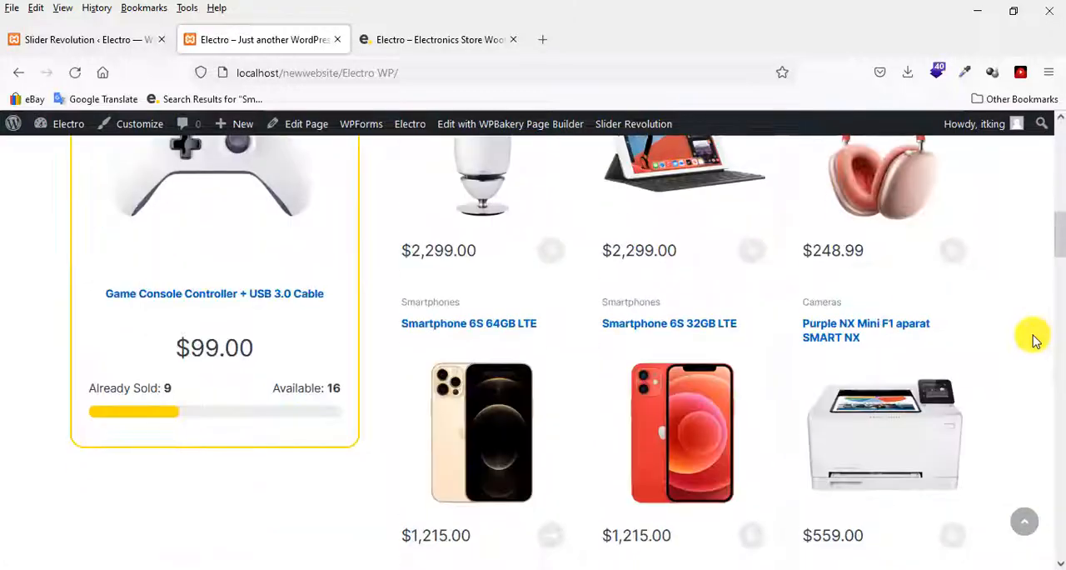
pyautogui.scroll(-10, 1038, 337)
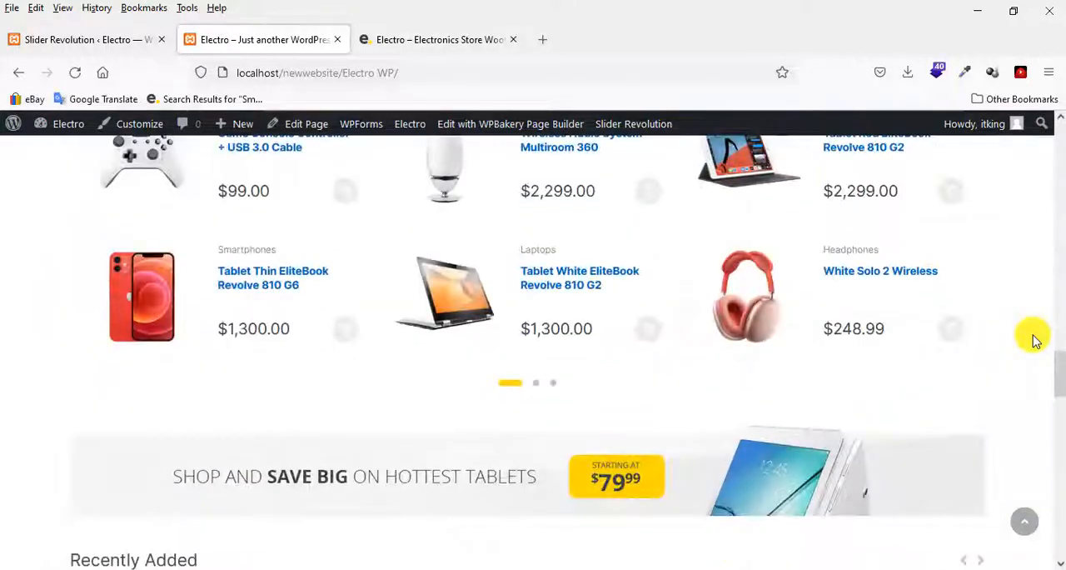
pyautogui.scroll(10, 1037, 337)
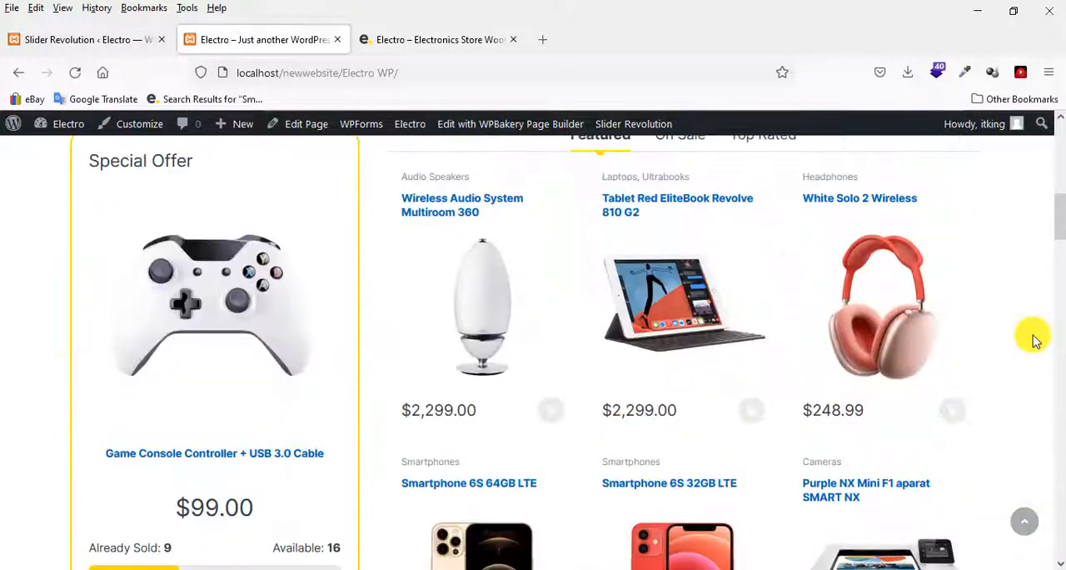
pyautogui.scroll(10, 1037, 337)
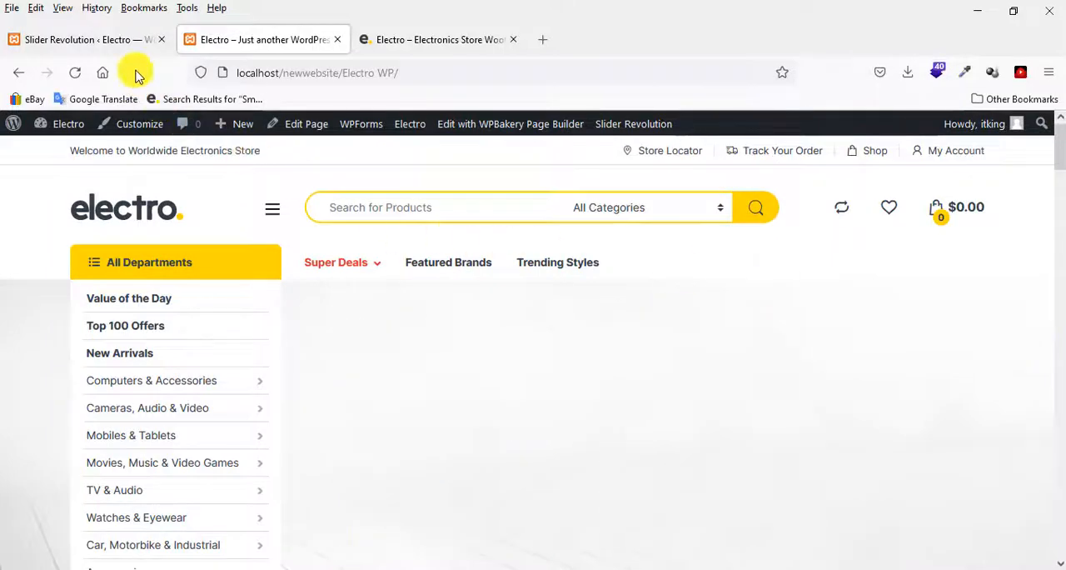
# Compare the local homepage slider with the slide editor and the Electro demo site.
pyautogui.click(129, 53)
pyautogui.scroll(-2, 578, 266)
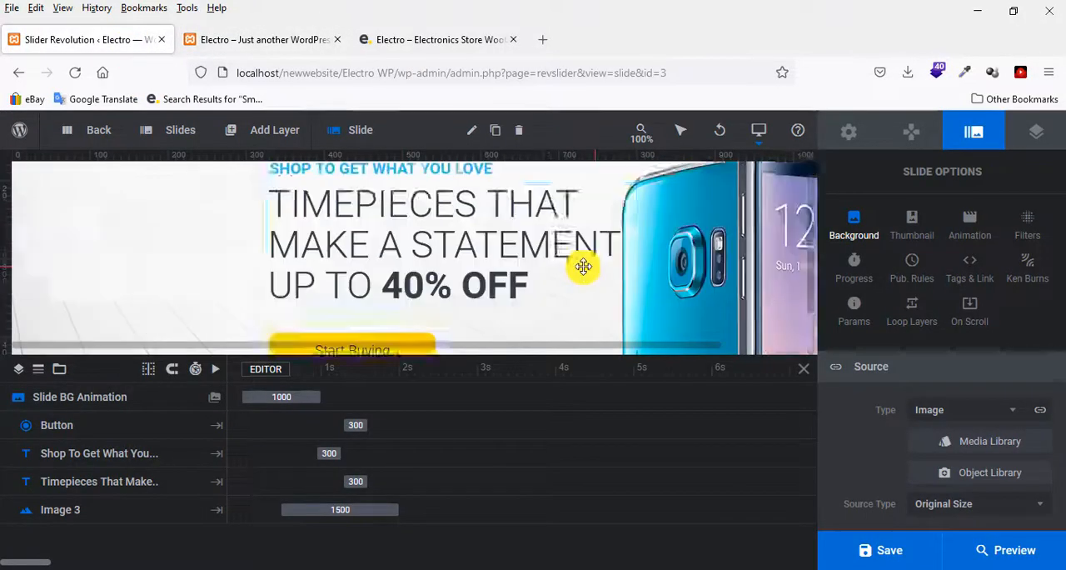
pyautogui.scroll(2, 584, 264)
pyautogui.click(258, 39)
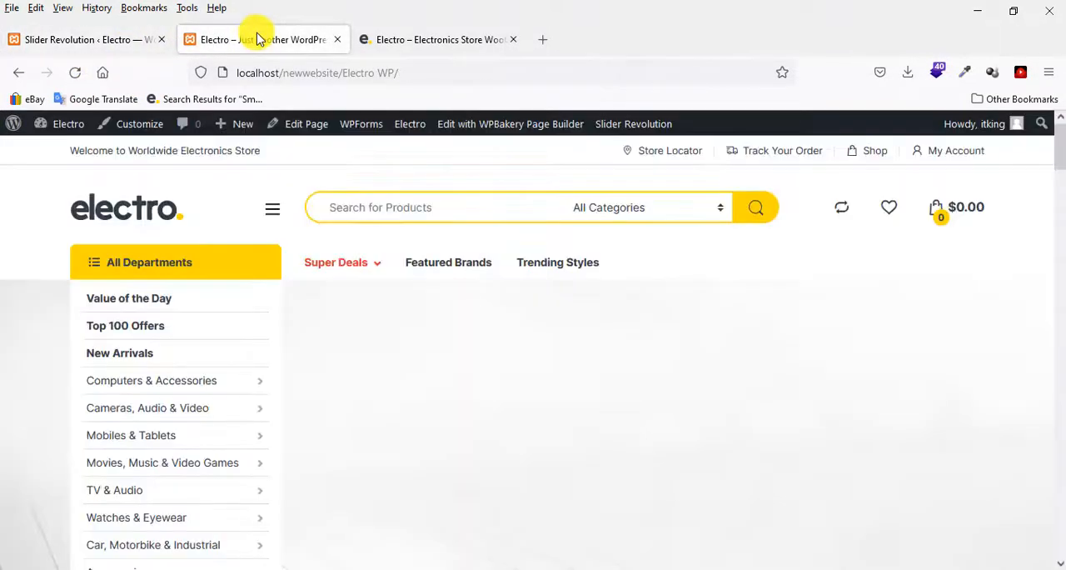
pyautogui.click(421, 48)
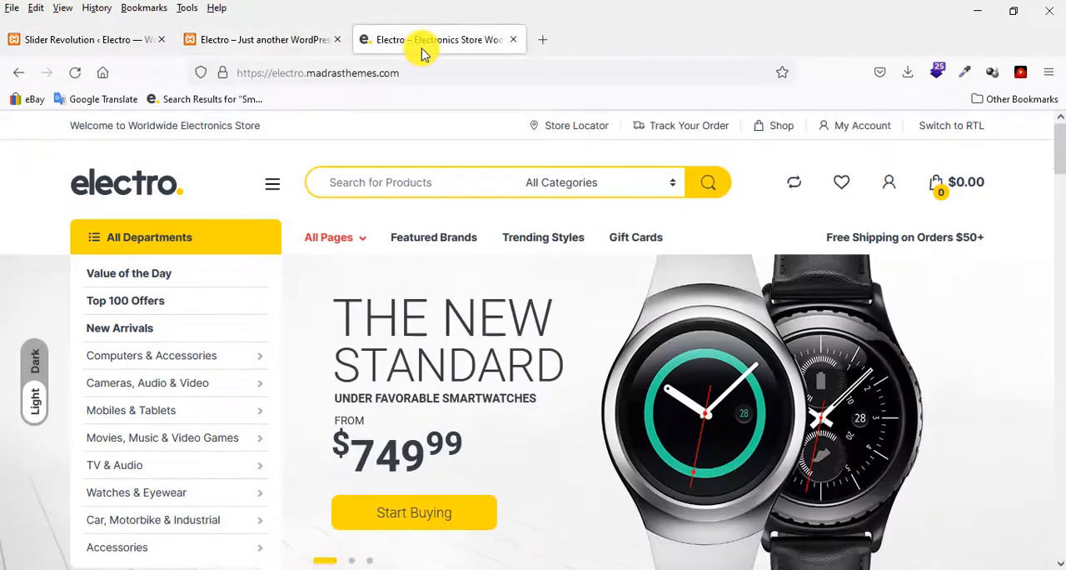
pyautogui.click(284, 52)
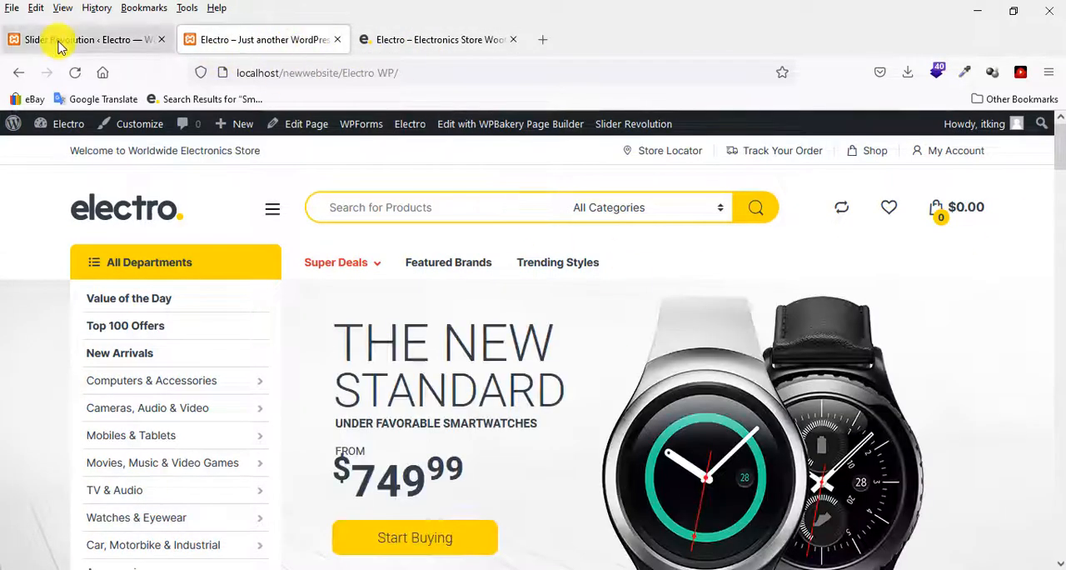
pyautogui.click(52, 42)
pyautogui.click(393, 44)
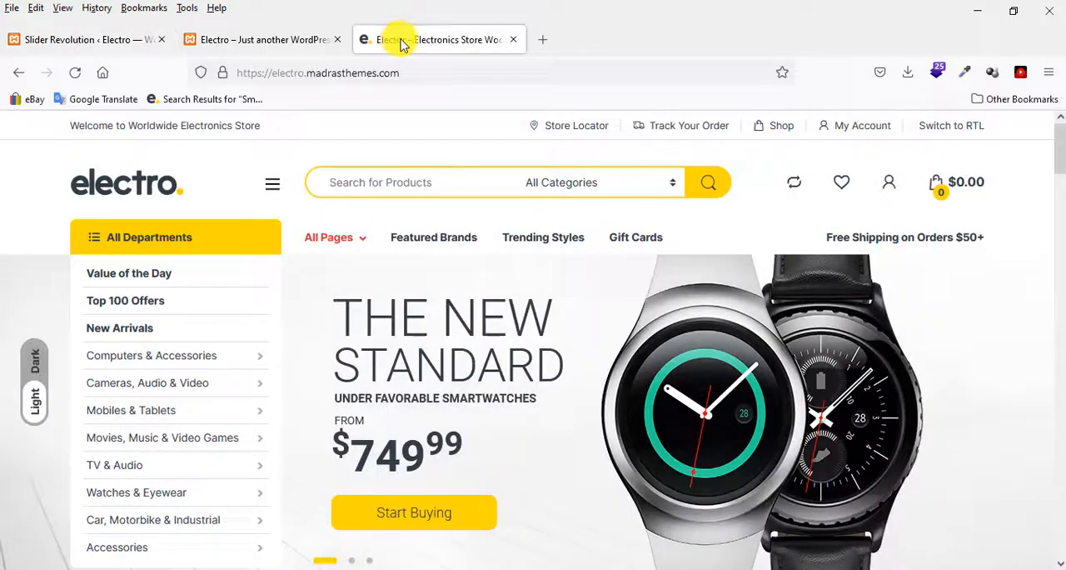
pyautogui.click(281, 42)
pyautogui.scroll(-3, 1058, 281)
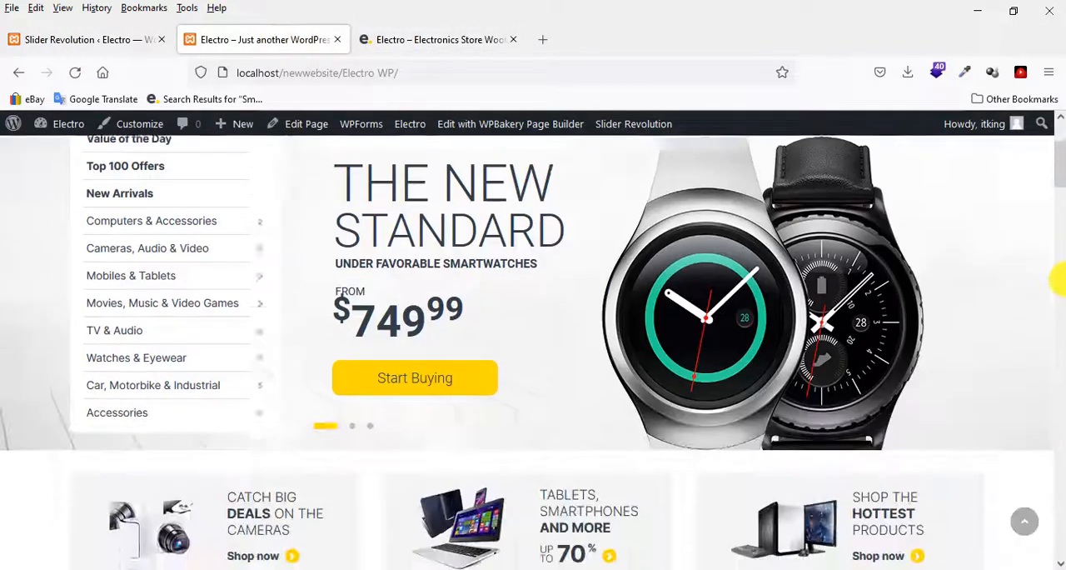